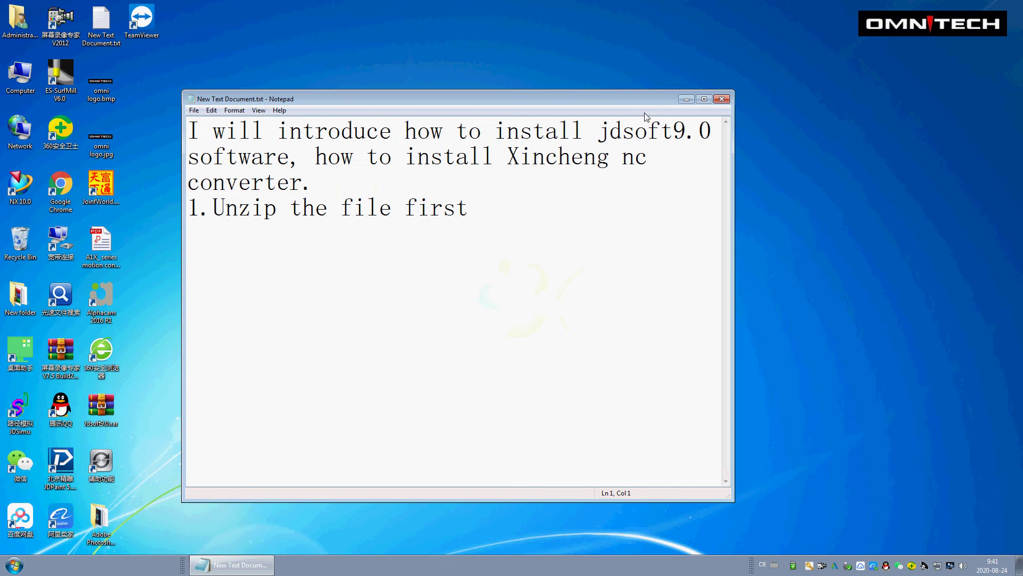
- Extract the Jdsoft9.0.rar archive onto the desktop and open the extracted Jdsoft9.0 folder
{"action": "left_click", "coordinate": [686, 99]}
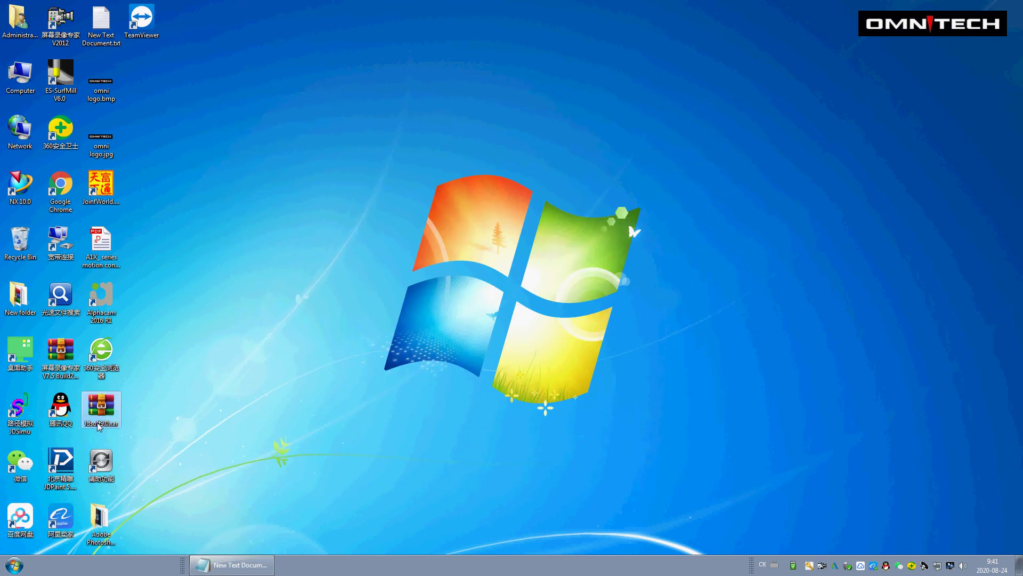
{"action": "left_click_drag", "start_coordinate": [184, 362], "coordinate": [155, 105]}
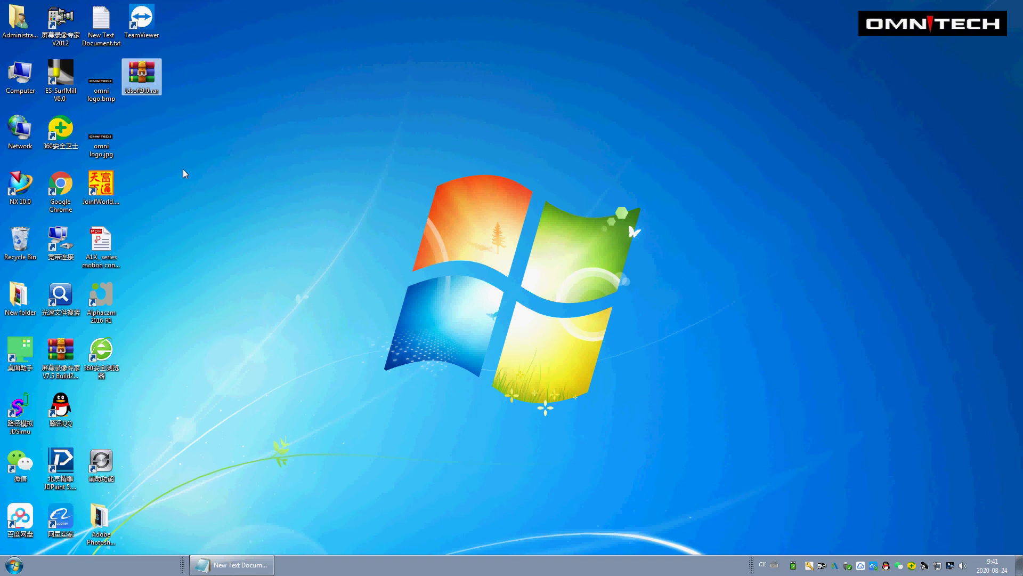
{"action": "right_click", "coordinate": [144, 76]}
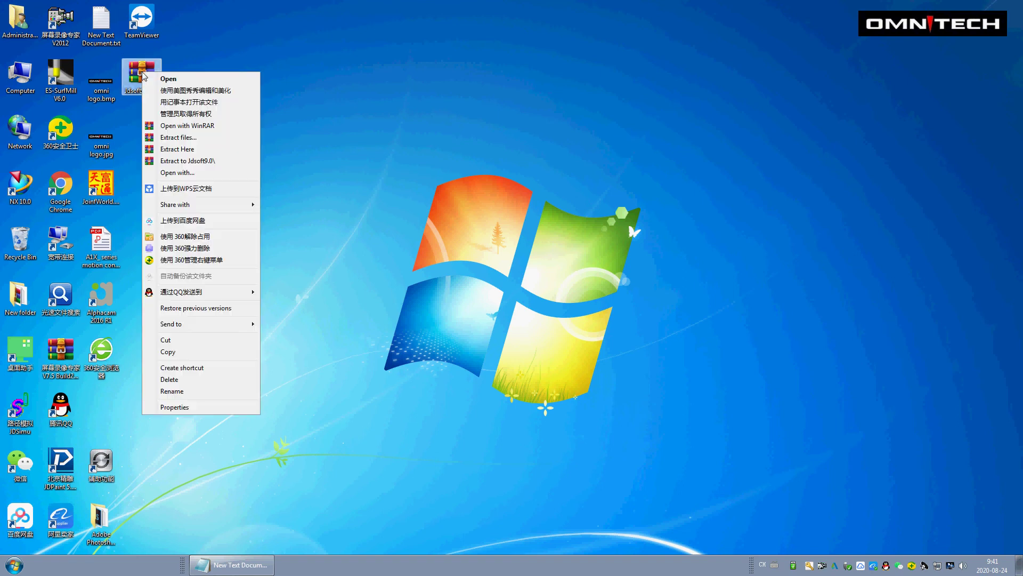
{"action": "left_click", "coordinate": [177, 150]}
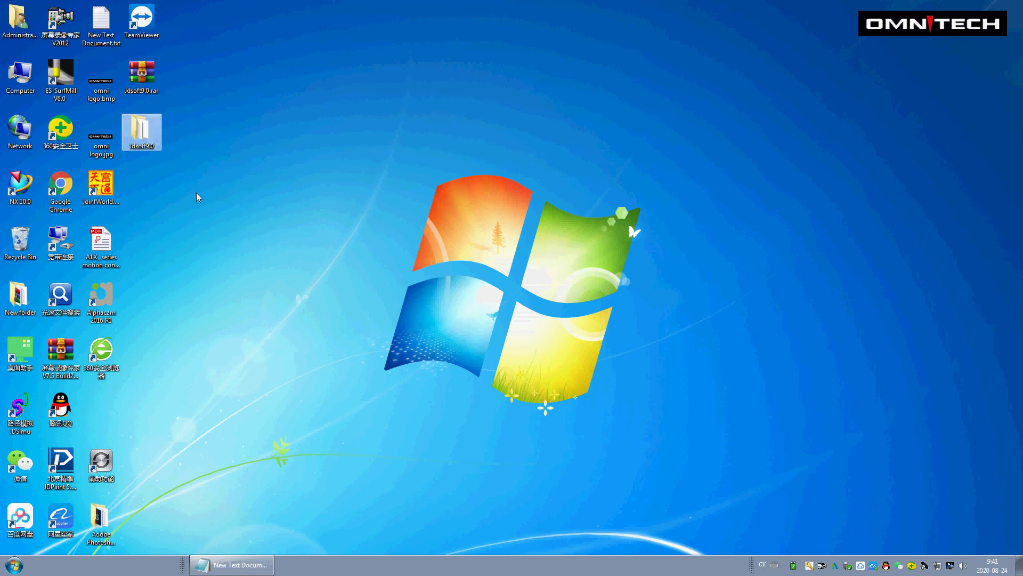
{"action": "right_click", "coordinate": [137, 132]}
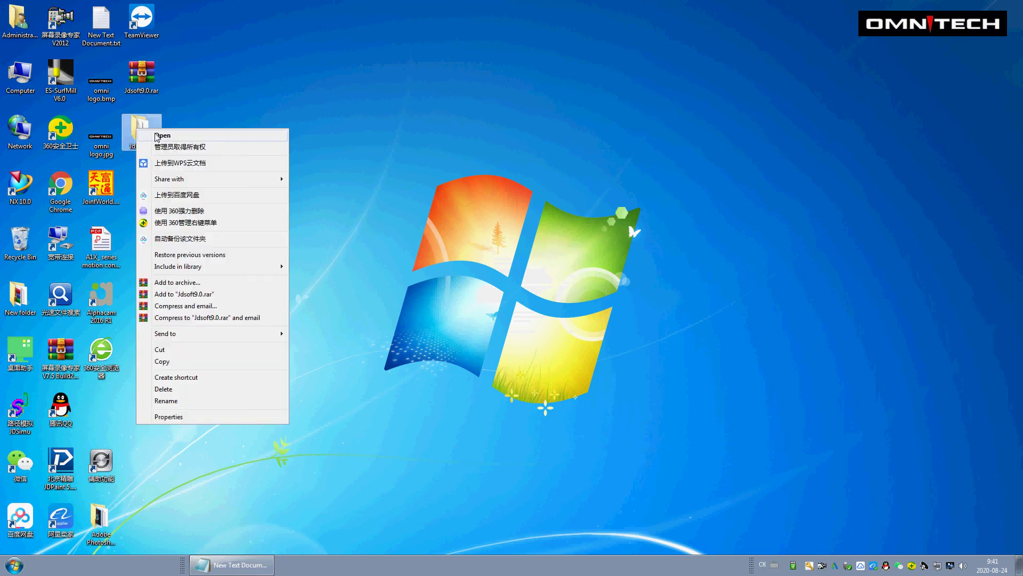
{"action": "left_click", "coordinate": [162, 136]}
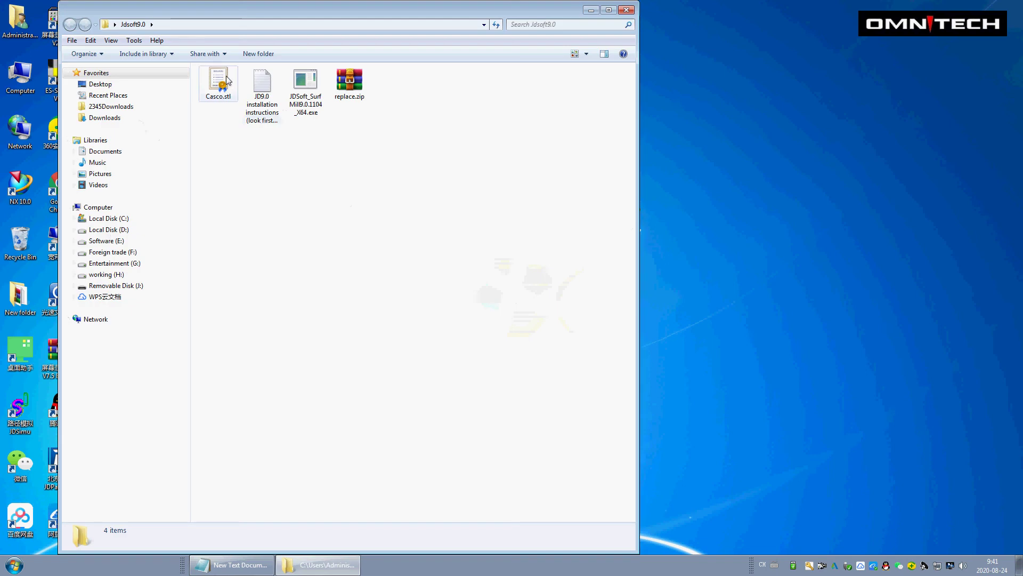
- Open the JD9.0 installation instructions text file, read through the installation notes, and close it
{"action": "right_click", "coordinate": [269, 91]}
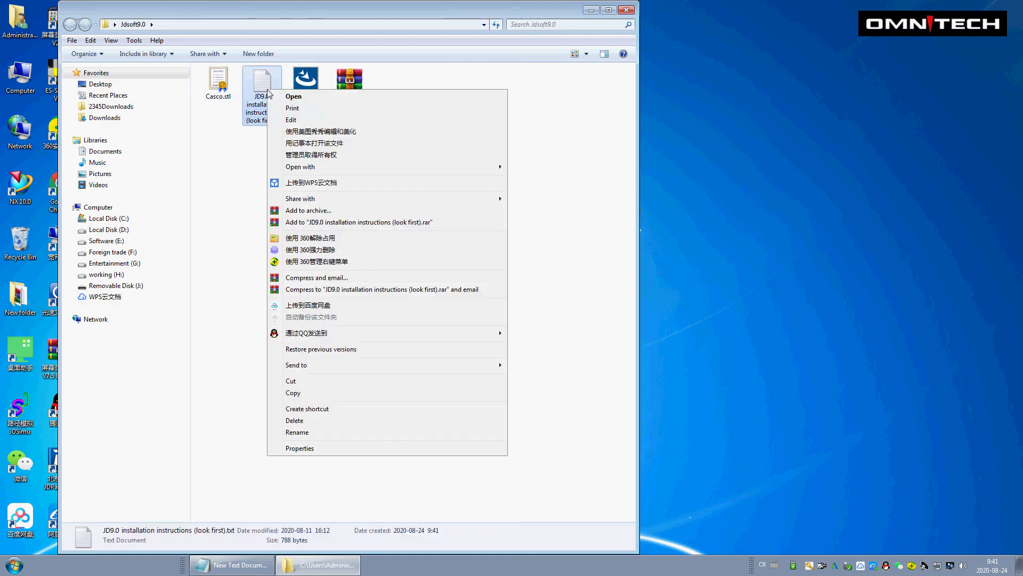
{"action": "left_click", "coordinate": [294, 96]}
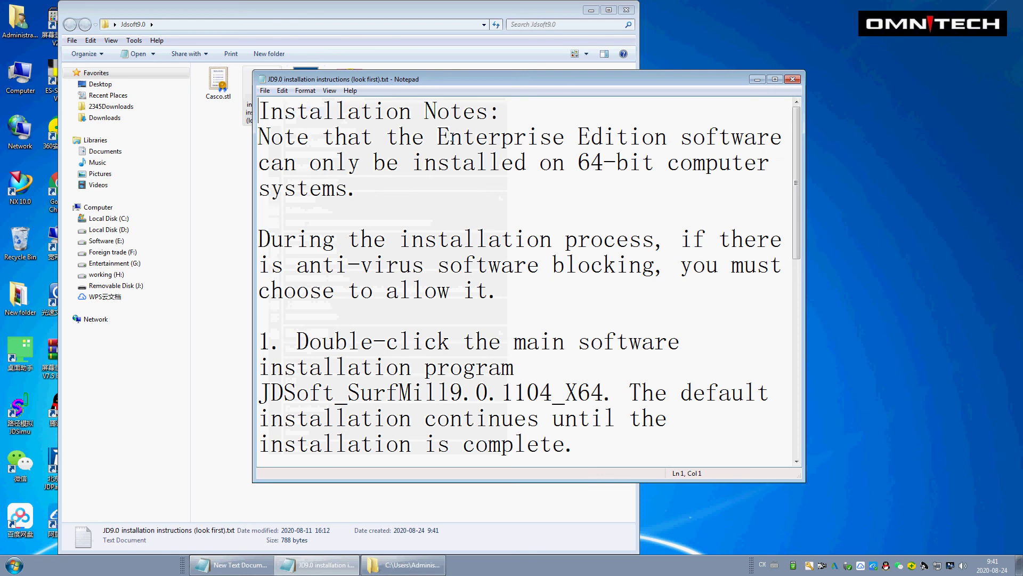
{"action": "left_click", "coordinate": [775, 78]}
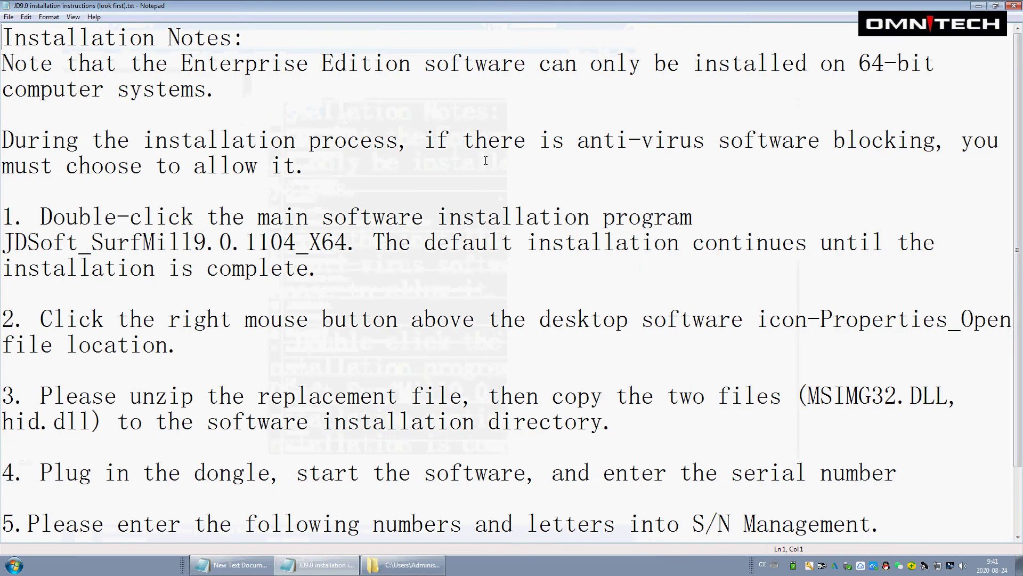
{"action": "scroll", "coordinate": [484, 164], "scroll_direction": "down", "scroll_amount": 1}
{"action": "scroll", "coordinate": [485, 164], "scroll_direction": "up", "scroll_amount": 1}
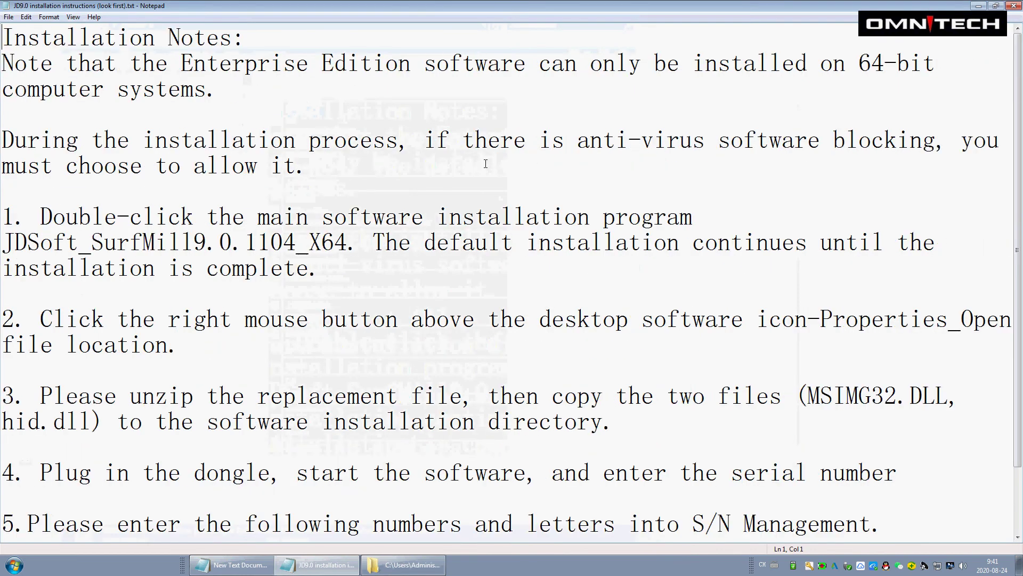
{"action": "left_click", "coordinate": [996, 6]}
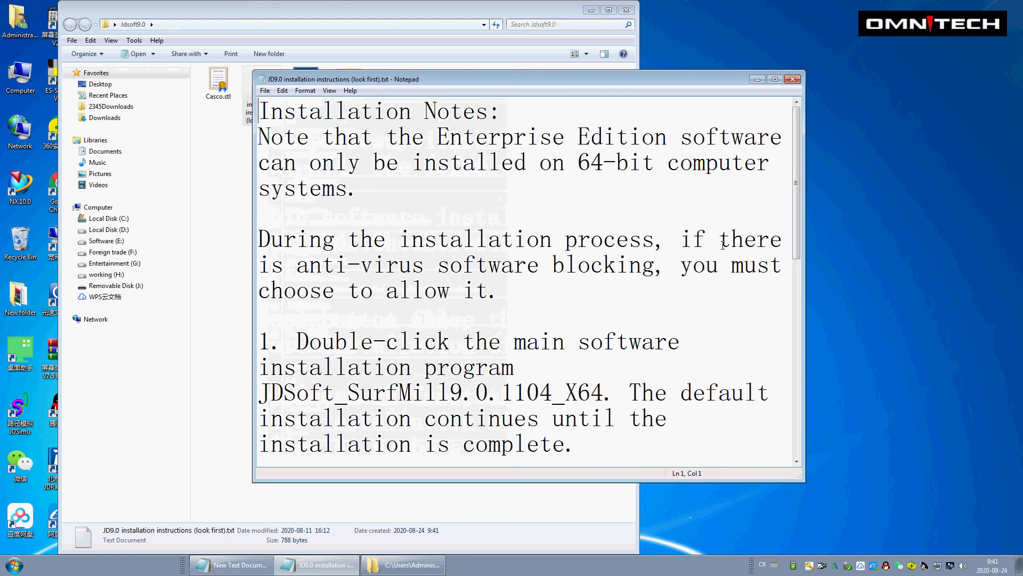
{"action": "scroll", "coordinate": [600, 235], "scroll_direction": "down", "scroll_amount": 6}
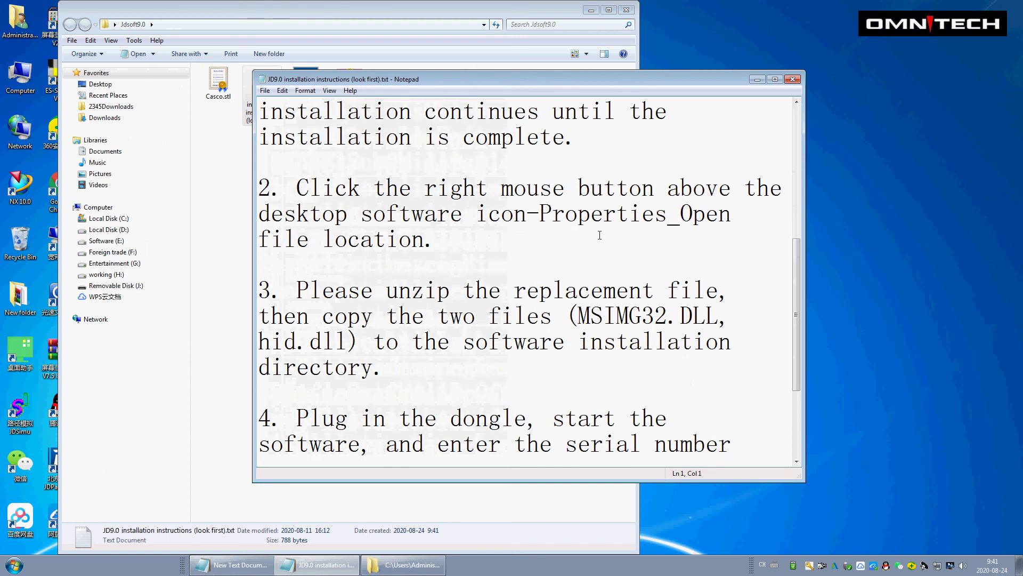
{"action": "scroll", "coordinate": [599, 235], "scroll_direction": "up", "scroll_amount": 6}
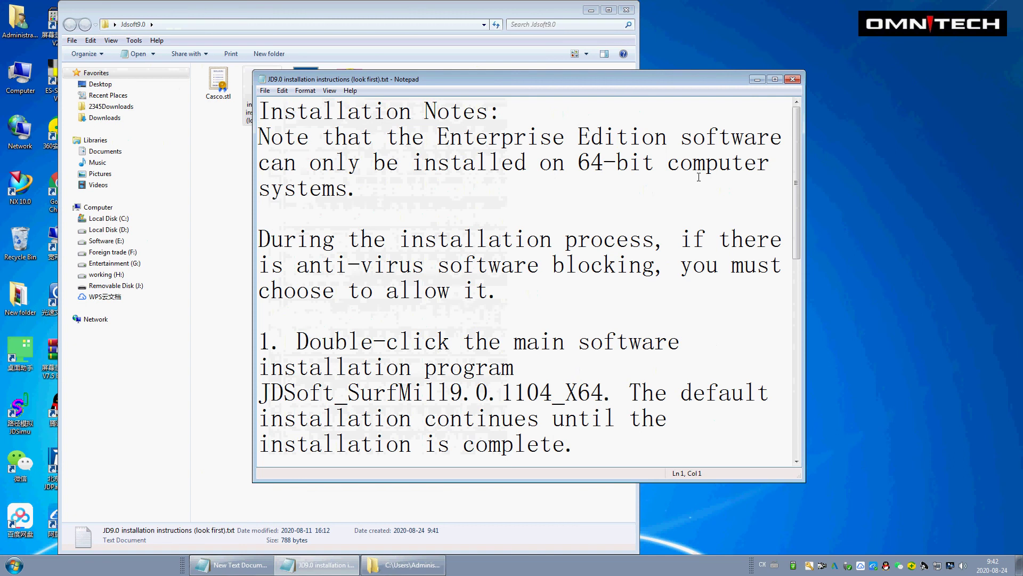
{"action": "left_click", "coordinate": [793, 79]}
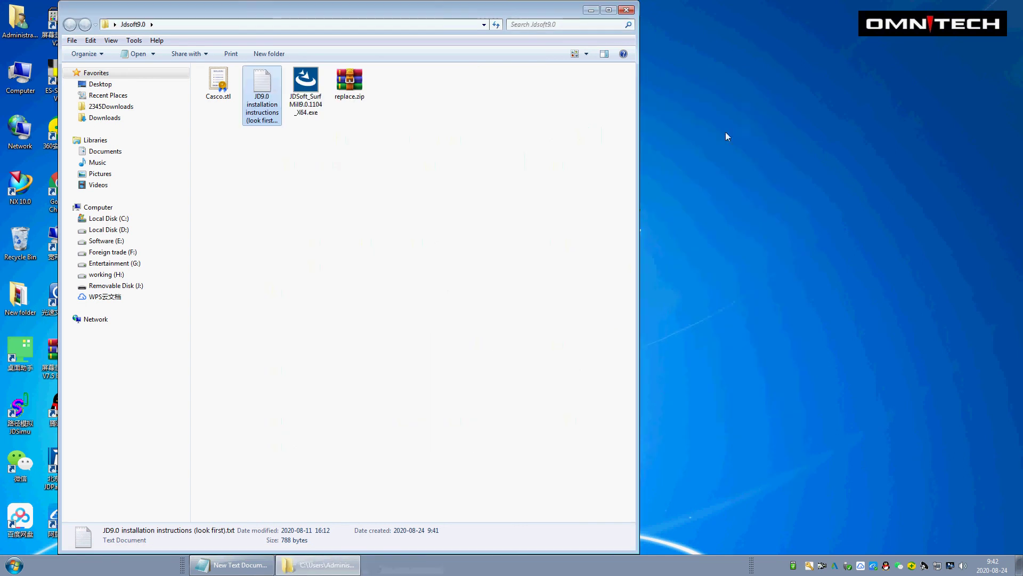
- Run the JDSoft_SurfMill9.0.1104_X64.exe installer as administrator and choose English as the setup language
{"action": "left_click", "coordinate": [307, 84]}
{"action": "right_click", "coordinate": [307, 83]}
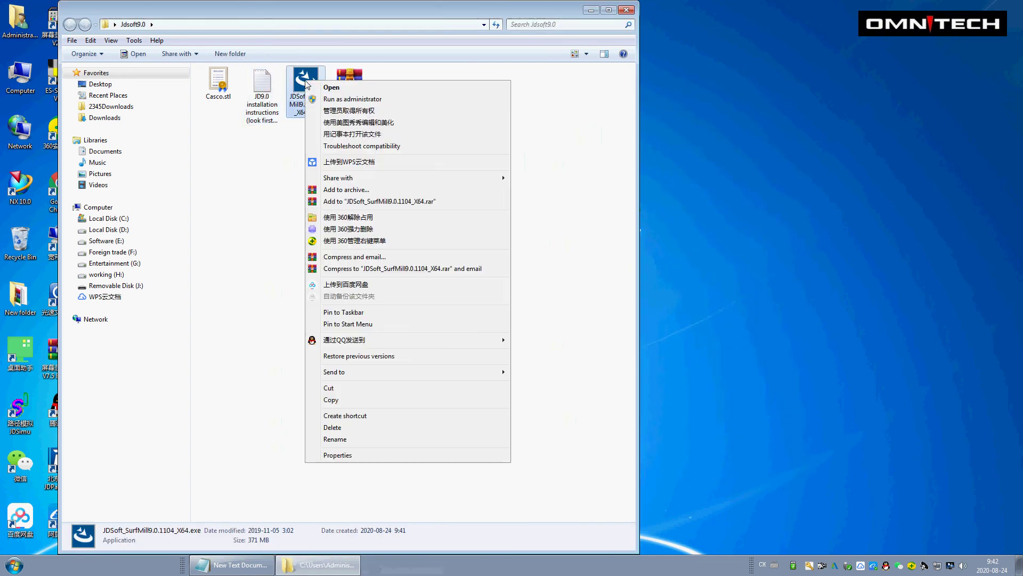
{"action": "left_click", "coordinate": [338, 99]}
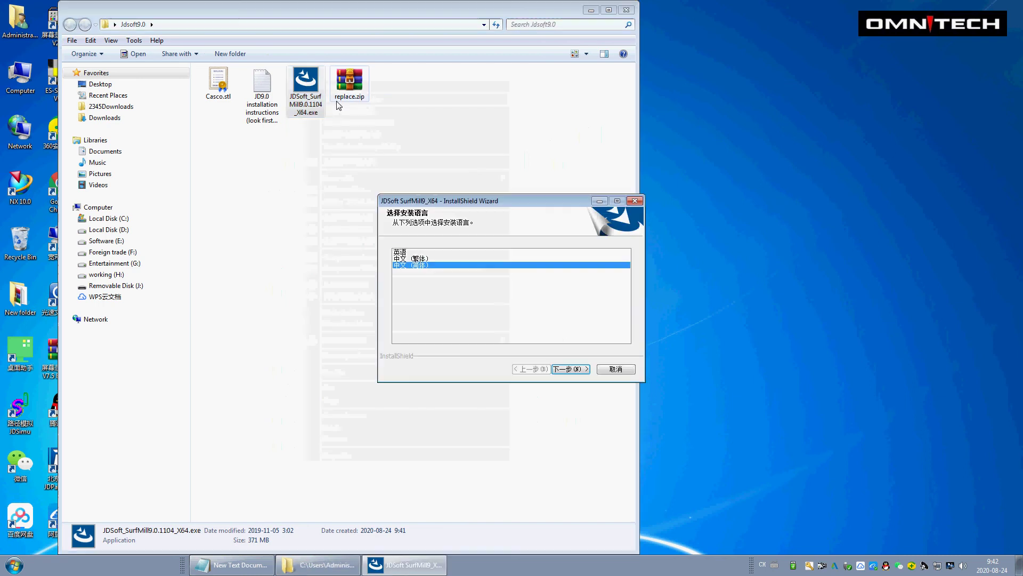
{"action": "left_click", "coordinate": [416, 253]}
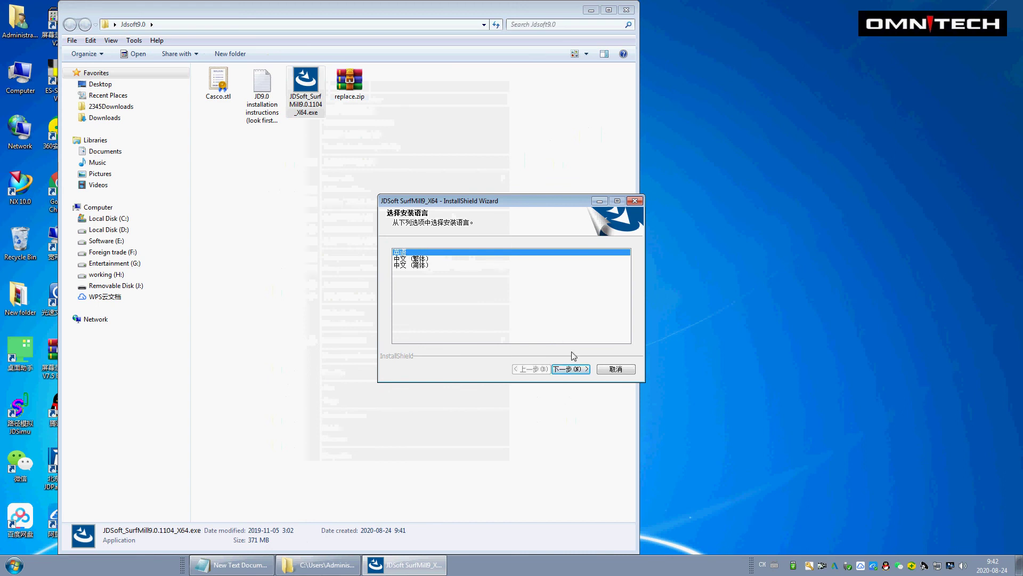
{"action": "left_click", "coordinate": [574, 370]}
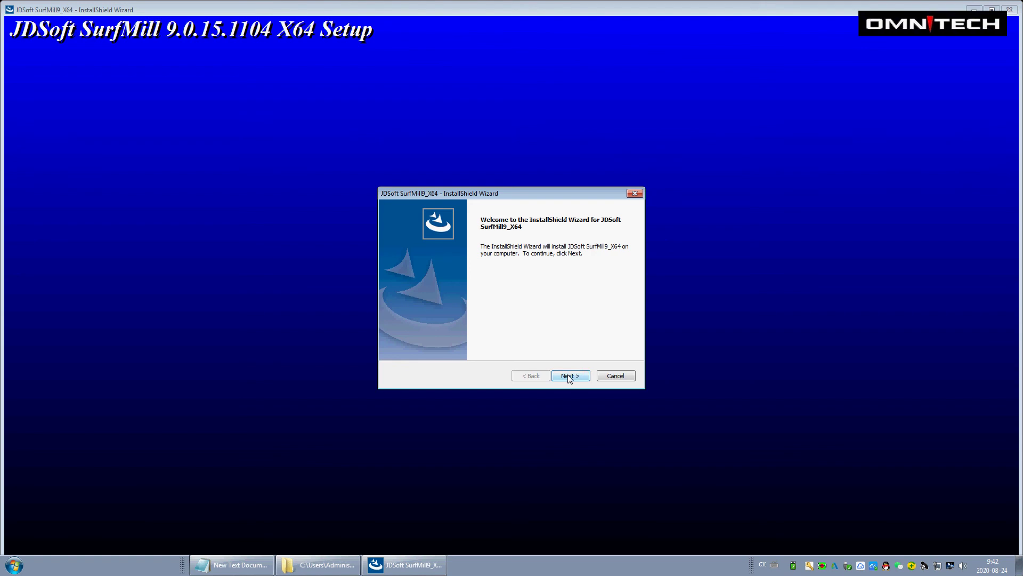
- Accept the license agreement terms and proceed through setup to the destination location page
{"action": "left_click", "coordinate": [568, 375]}
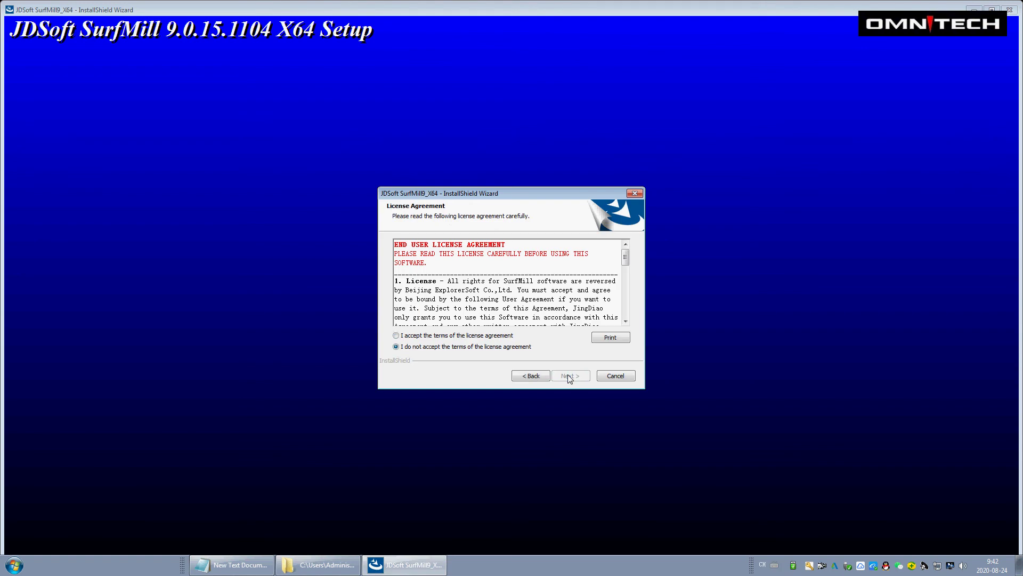
{"action": "left_click", "coordinate": [396, 336]}
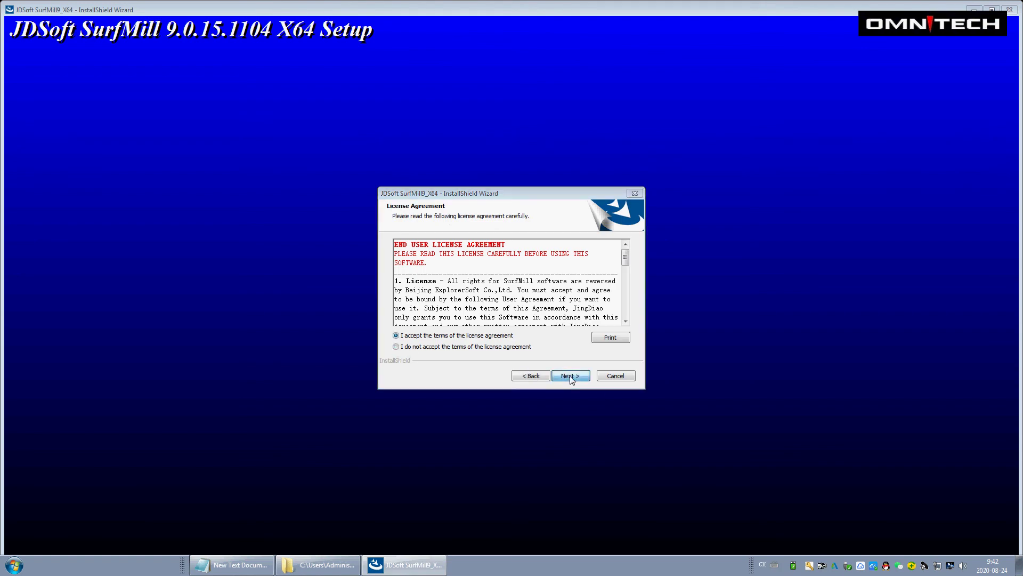
{"action": "left_click", "coordinate": [569, 376]}
{"action": "left_click", "coordinate": [570, 376]}
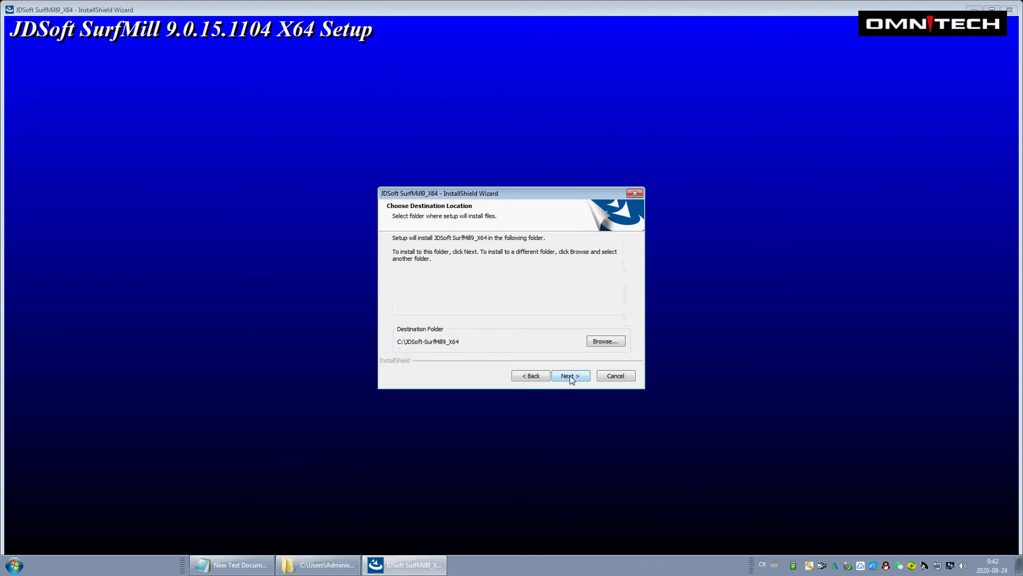
- Set the destination folder of the installation to the root of Local Disk C:\
{"action": "left_click", "coordinate": [608, 341]}
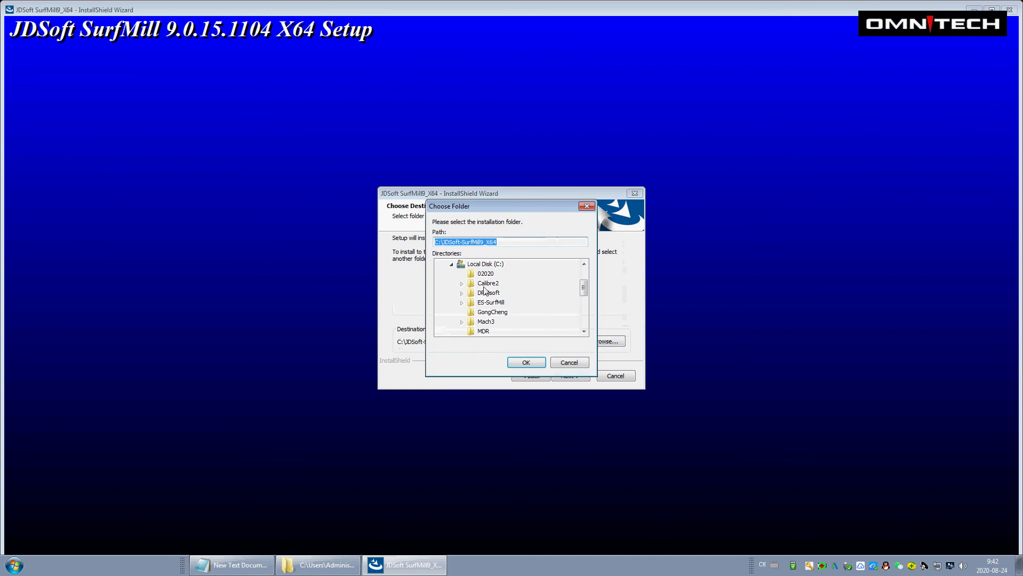
{"action": "left_click", "coordinate": [500, 265]}
{"action": "scroll", "coordinate": [496, 316], "scroll_direction": "down", "scroll_amount": 2}
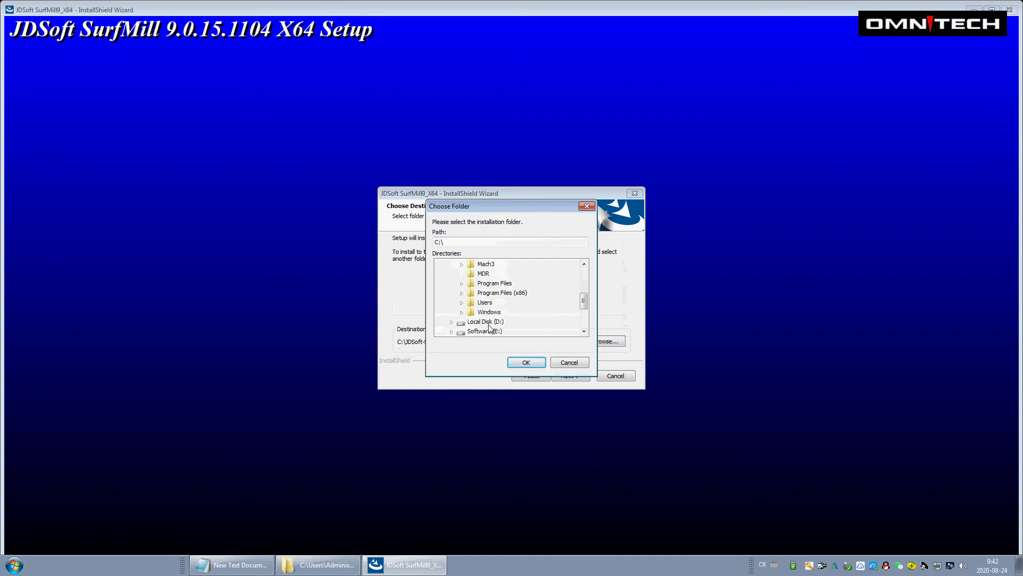
{"action": "left_click", "coordinate": [489, 324]}
{"action": "scroll", "coordinate": [481, 286], "scroll_direction": "up", "scroll_amount": 4}
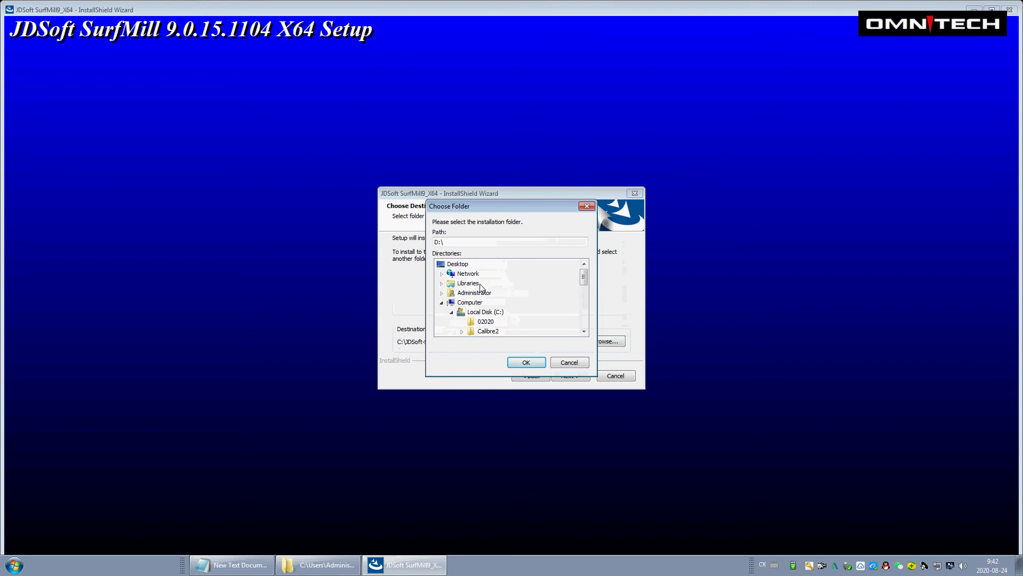
{"action": "left_click", "coordinate": [492, 315]}
{"action": "left_click", "coordinate": [533, 363]}
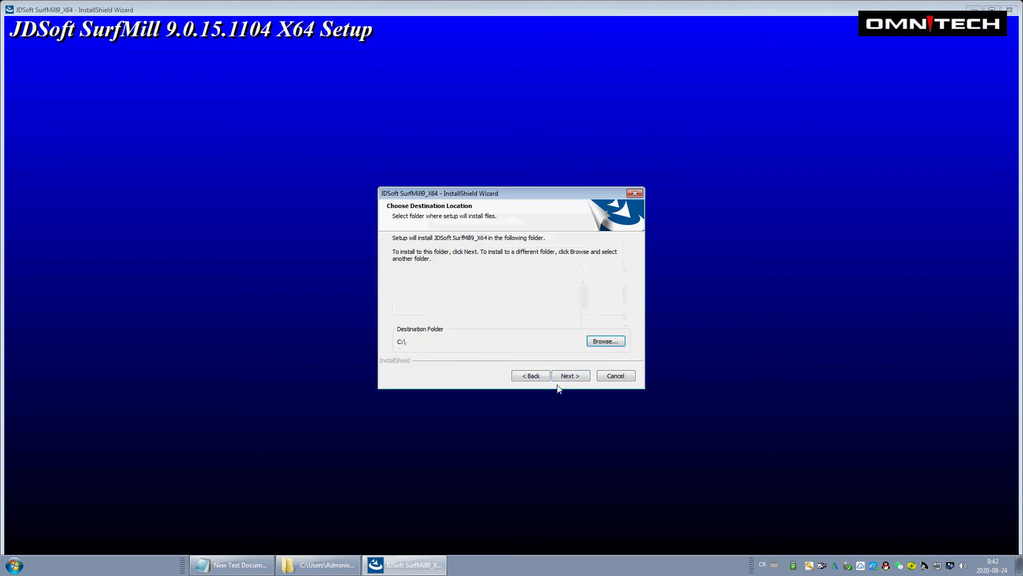
- Start copying the program files with the remaining setup settings kept, and allow the installer's startup-item change in the 360 security alert
{"action": "left_click", "coordinate": [576, 377]}
{"action": "left_click", "coordinate": [576, 377]}
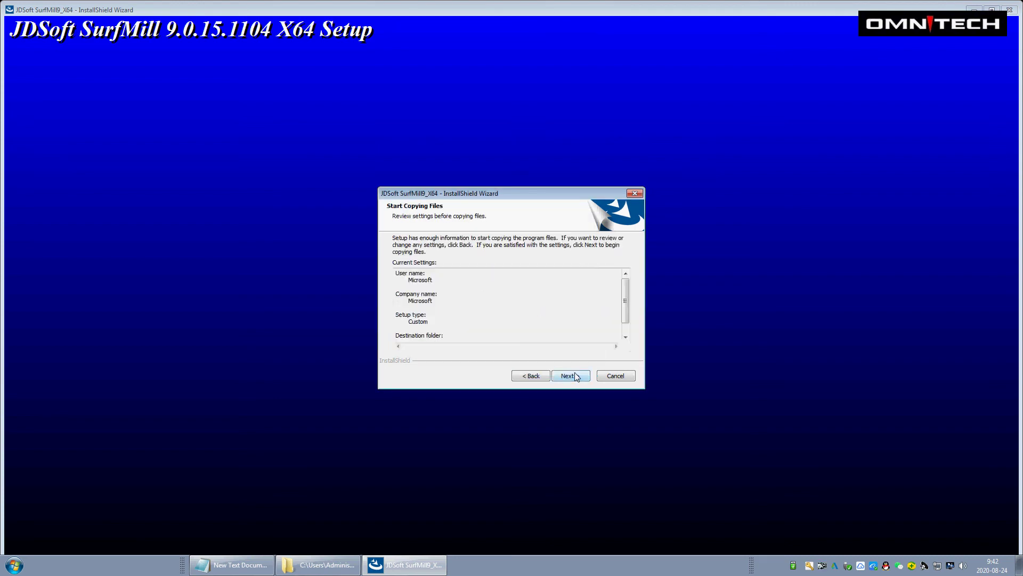
{"action": "left_click", "coordinate": [576, 377]}
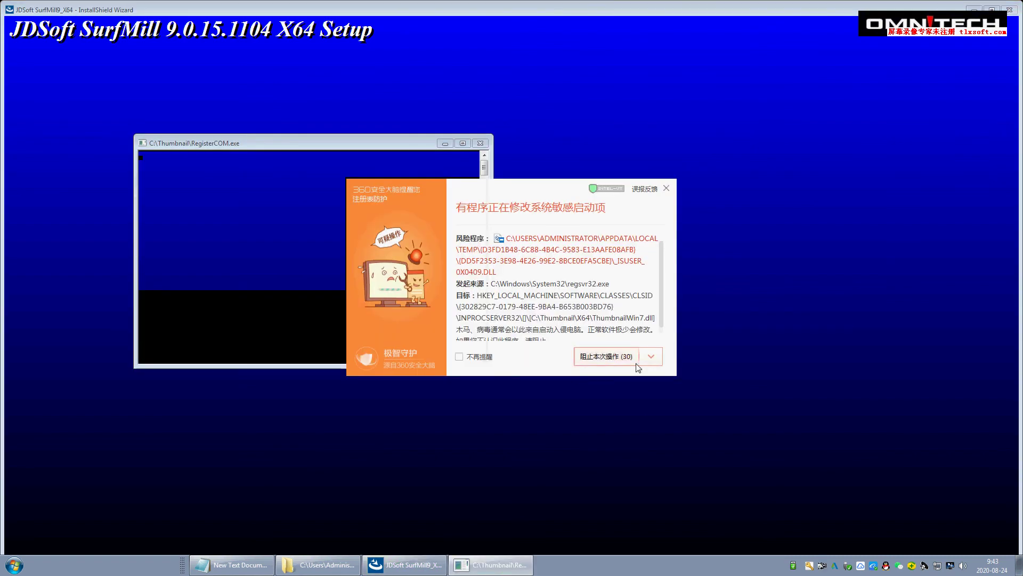
{"action": "left_click", "coordinate": [657, 360]}
{"action": "left_click", "coordinate": [606, 376]}
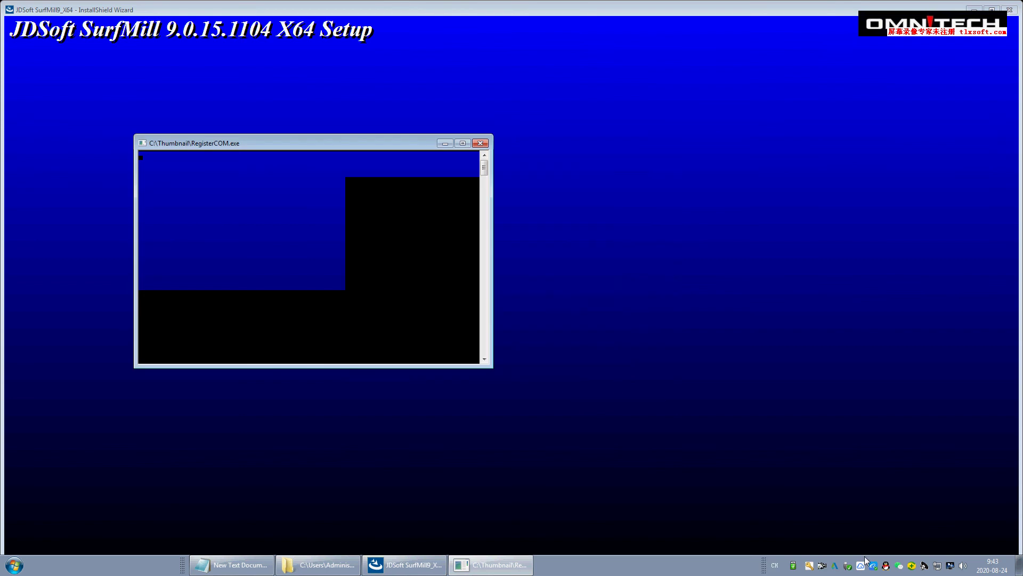
- Quit the WeChat background program and finish the JDSoft SurfMill9_X64 installation wizard
{"action": "right_click", "coordinate": [911, 568]}
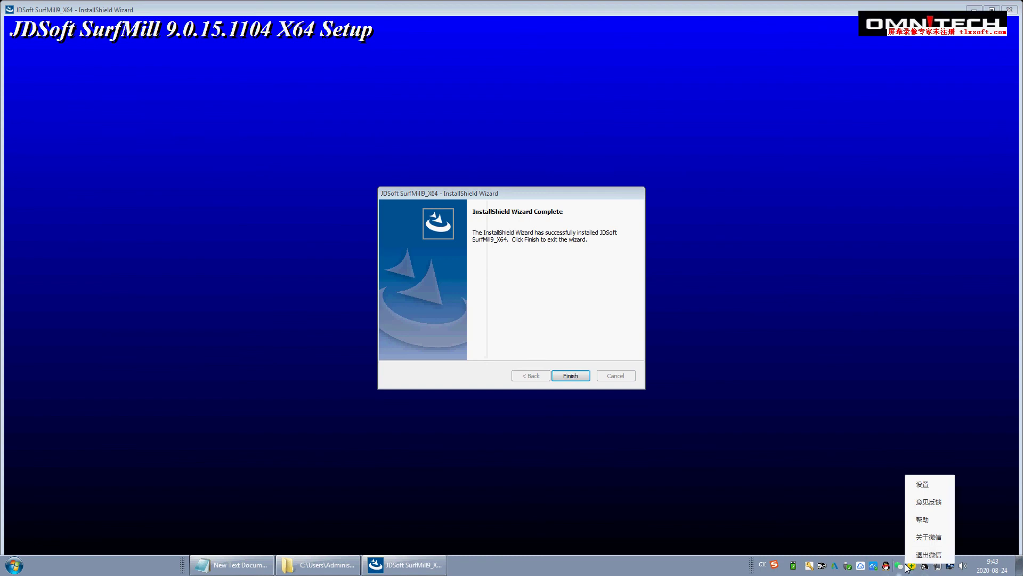
{"action": "left_click", "coordinate": [916, 553]}
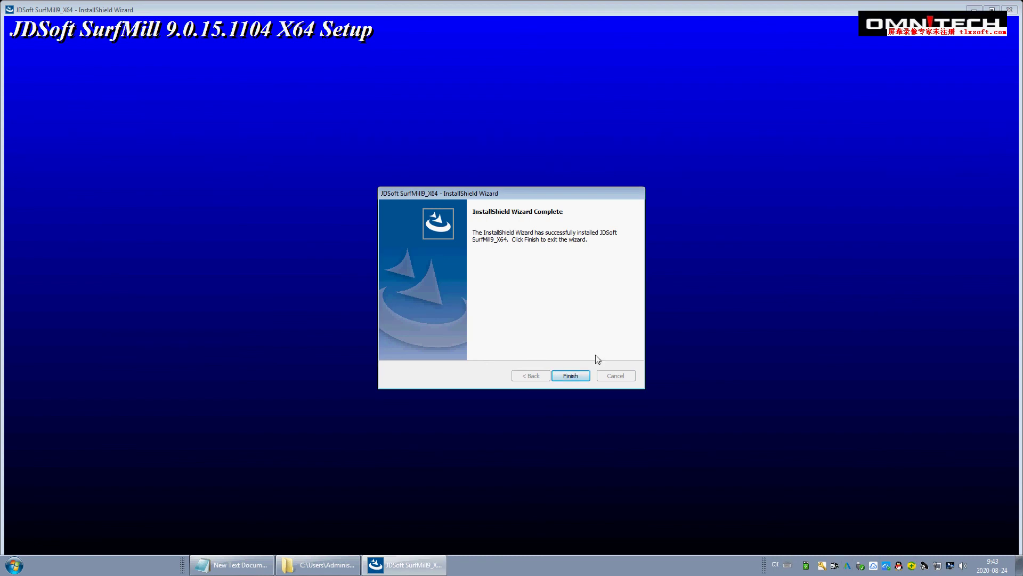
{"action": "left_click", "coordinate": [569, 377]}
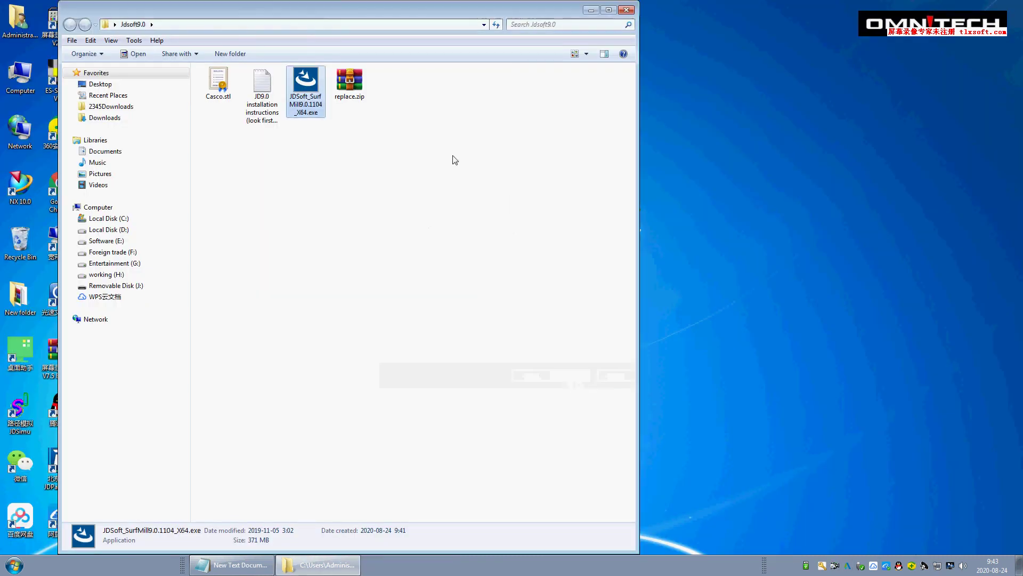
- Extract replace.zip into the Jdsoft9.0 folder and open the extracted replace folder
{"action": "left_click", "coordinate": [347, 83]}
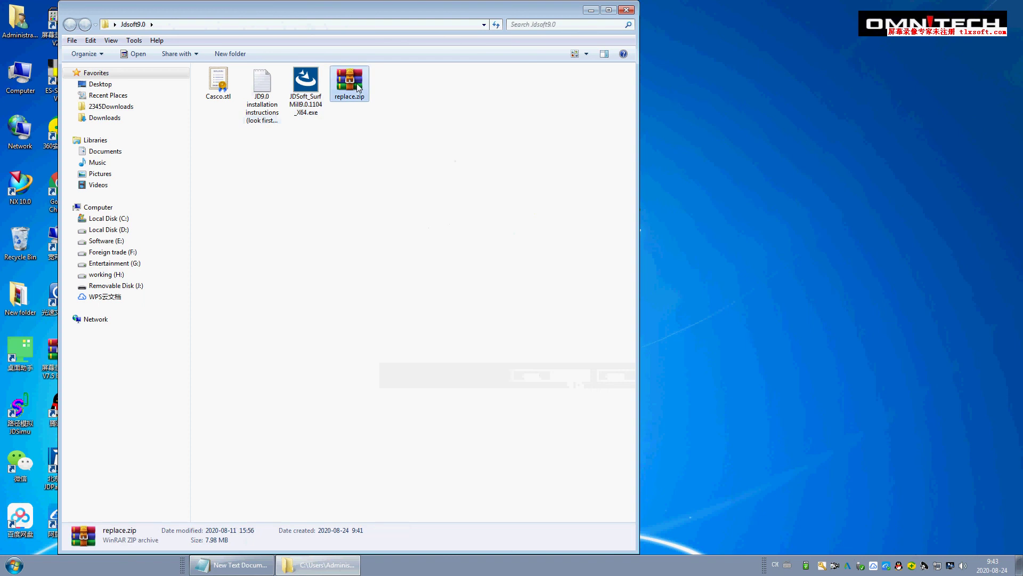
{"action": "right_click", "coordinate": [347, 81]}
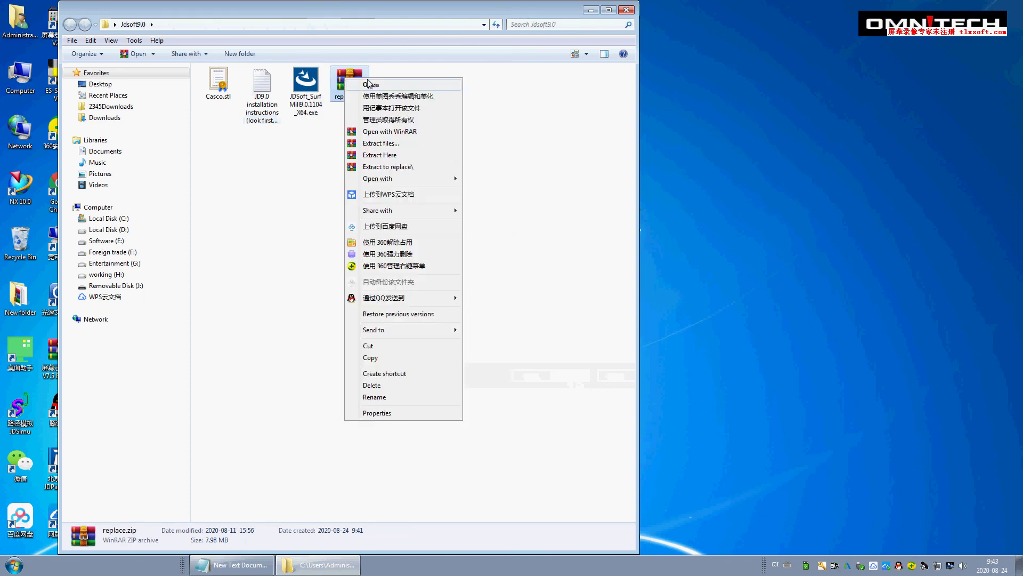
{"action": "left_click", "coordinate": [373, 155]}
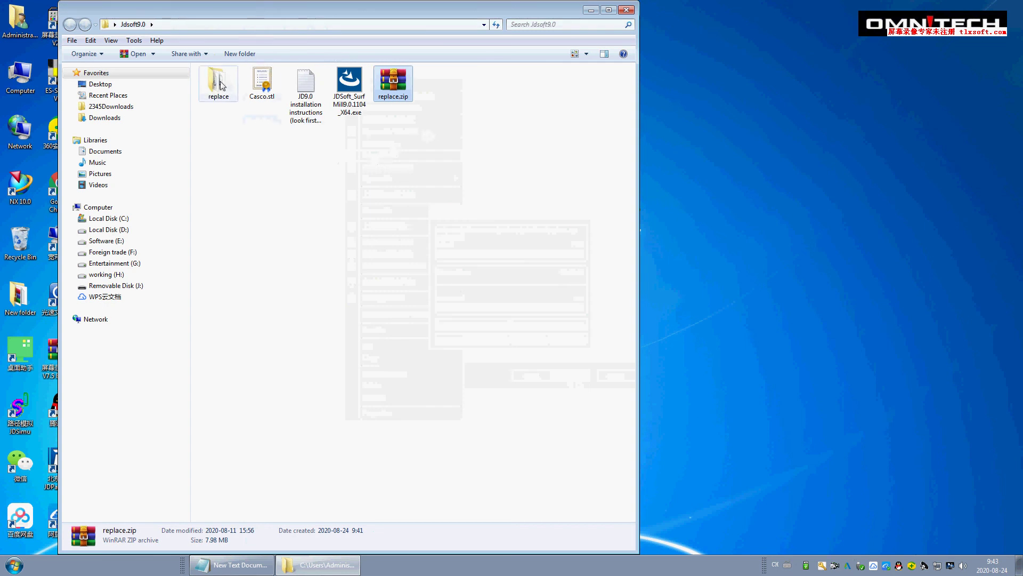
{"action": "double_click", "coordinate": [218, 83]}
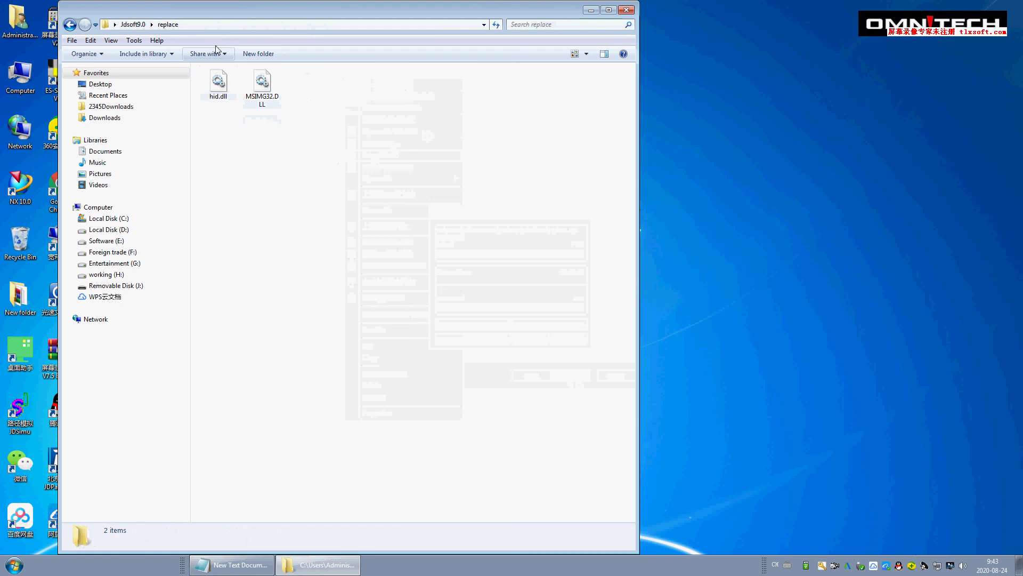
- Copy hid.dll and MSIMG32.DLL from the replace folder inside Jdsoft9.0, and close the folder window
{"action": "left_click", "coordinate": [132, 24]}
{"action": "right_click", "coordinate": [226, 87]}
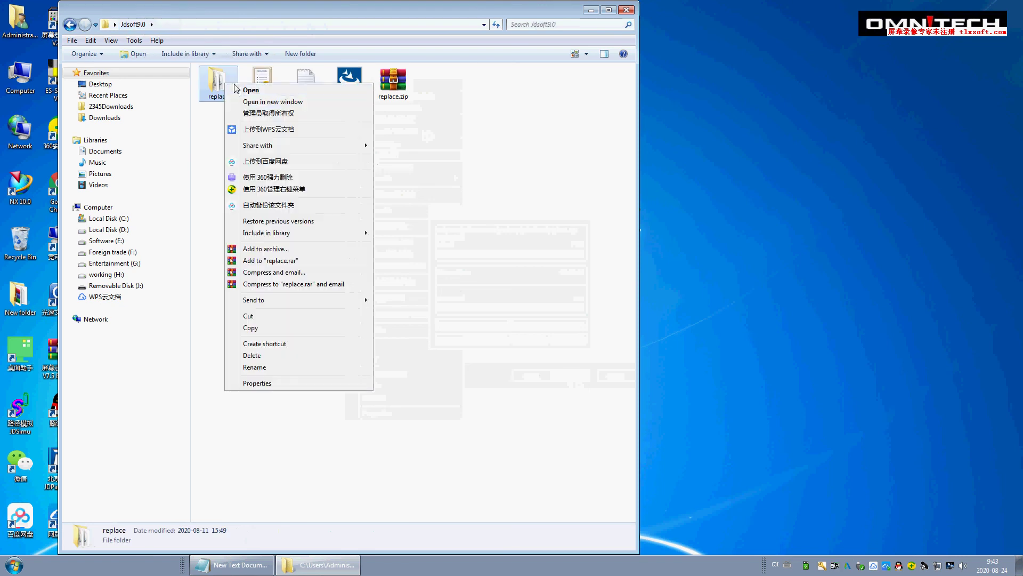
{"action": "left_click", "coordinate": [235, 89]}
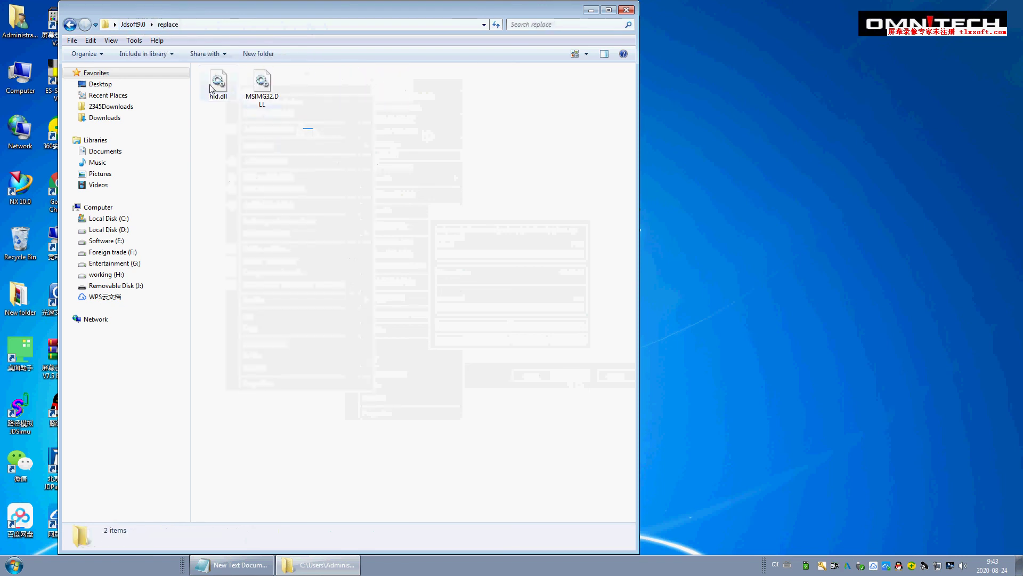
{"action": "left_click_drag", "start_coordinate": [313, 129], "coordinate": [201, 78]}
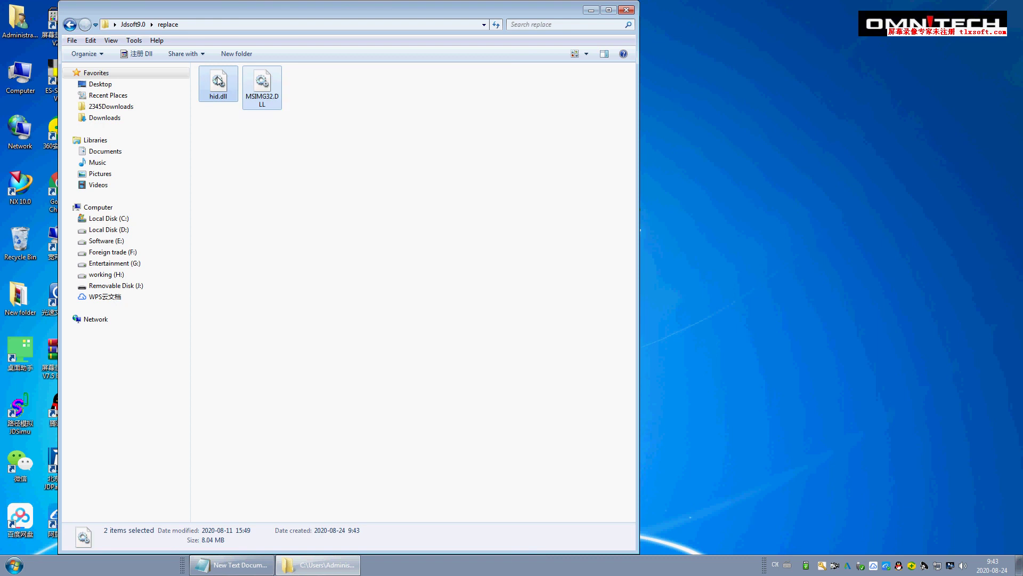
{"action": "right_click", "coordinate": [217, 77]}
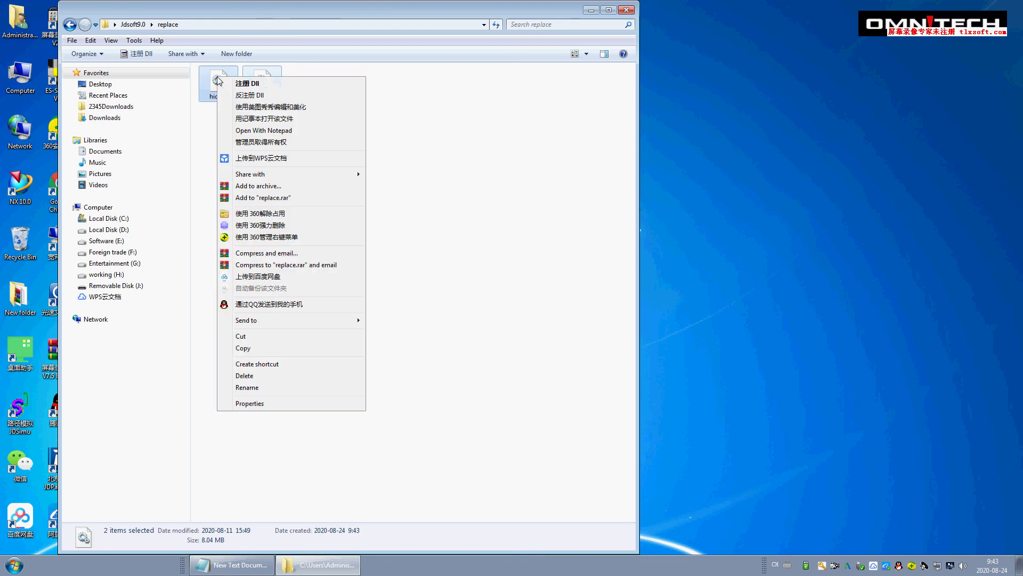
{"action": "left_click", "coordinate": [242, 348]}
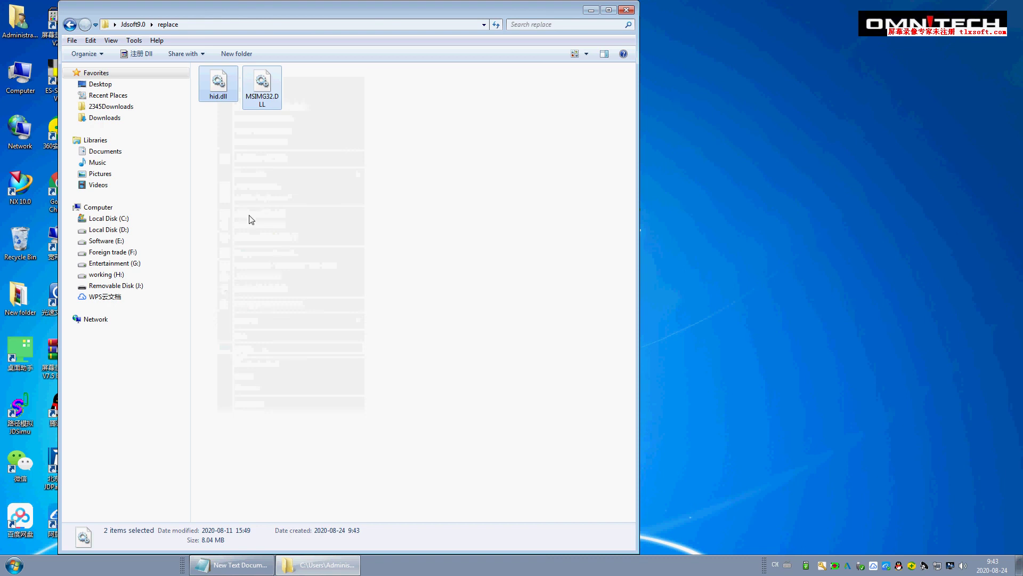
{"action": "left_click", "coordinate": [626, 10]}
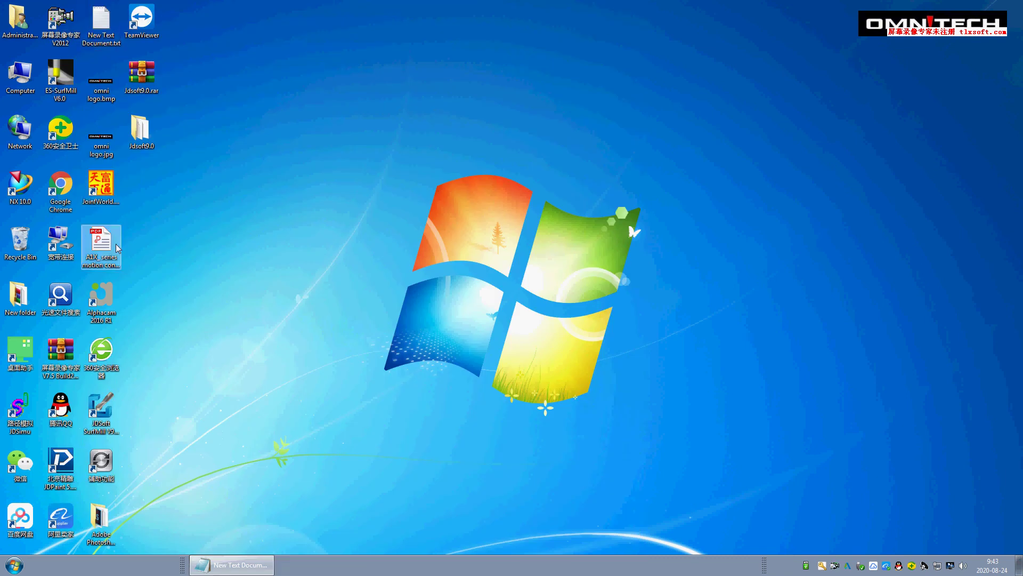
- Move the JDSoft SurfMill V9.0 shortcut below the Jdsoft9.0 folder on the desktop and open its target file location from its properties
{"action": "left_click", "coordinate": [102, 413]}
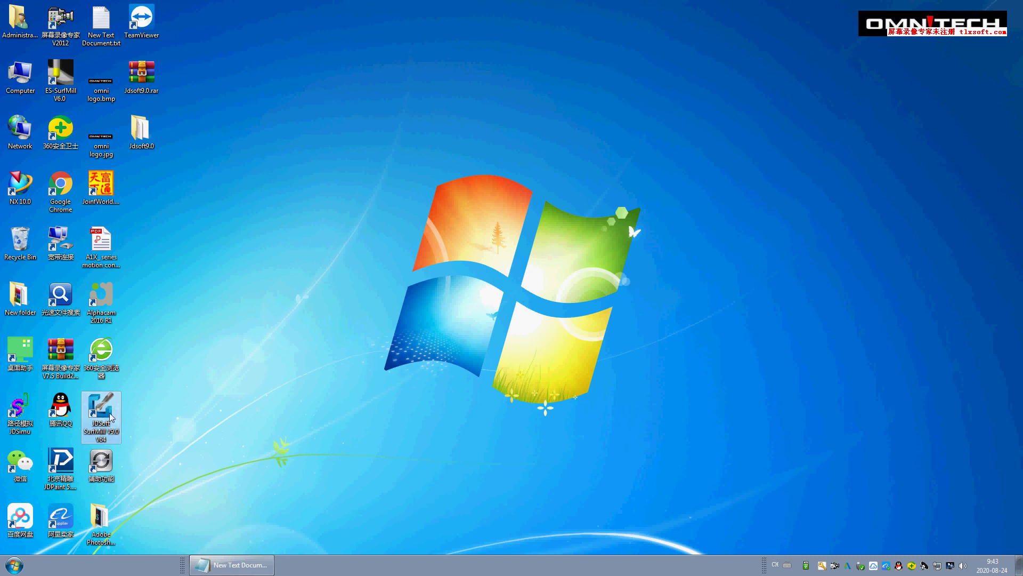
{"action": "left_click_drag", "start_coordinate": [154, 241], "coordinate": [145, 181]}
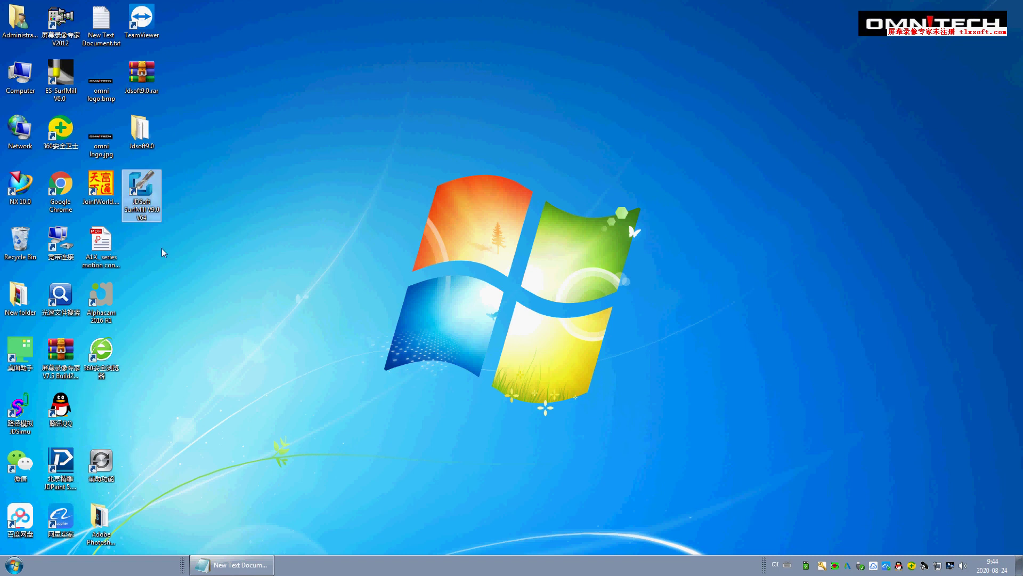
{"action": "right_click", "coordinate": [142, 202]}
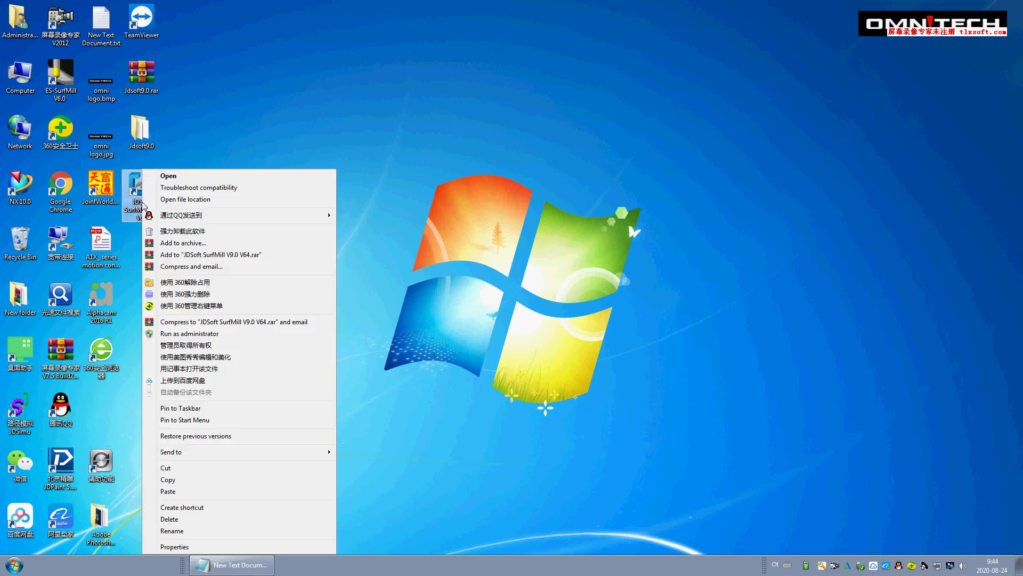
{"action": "left_click", "coordinate": [176, 546]}
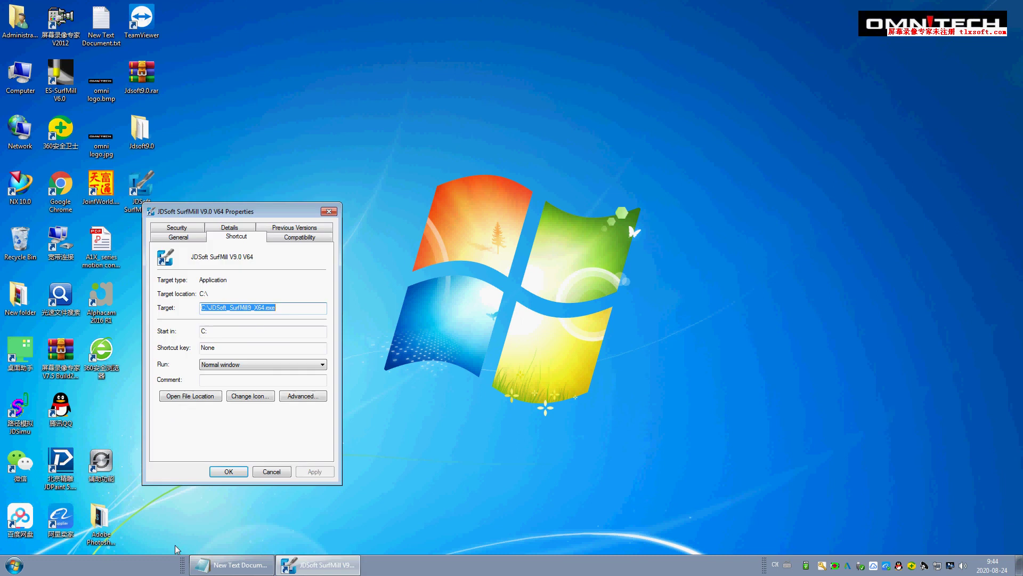
{"action": "left_click", "coordinate": [191, 396]}
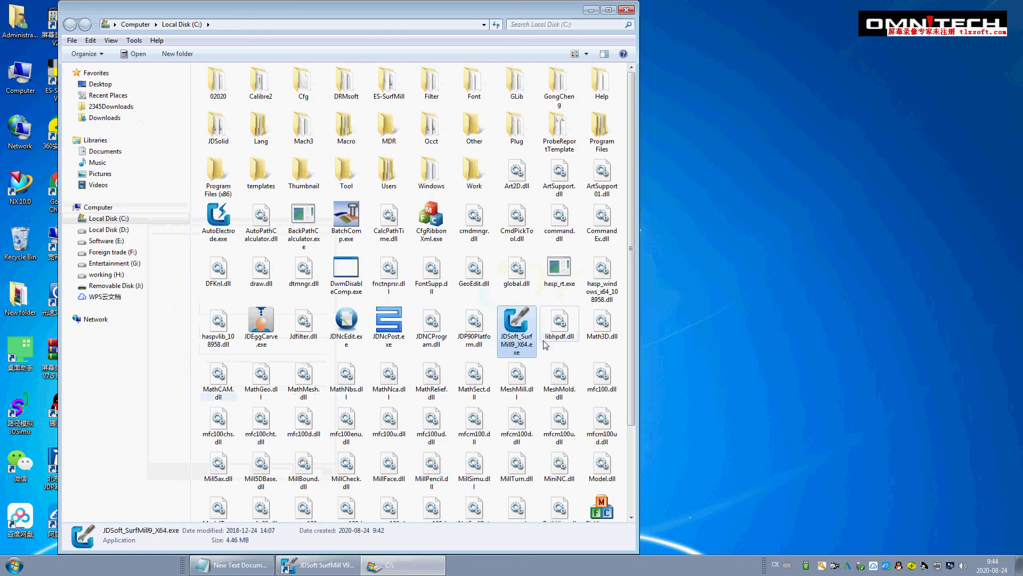
- Paste the two copied DLL files into the installation directory on Local Disk (C:), and close the folder and shortcut properties
{"action": "left_click", "coordinate": [453, 357]}
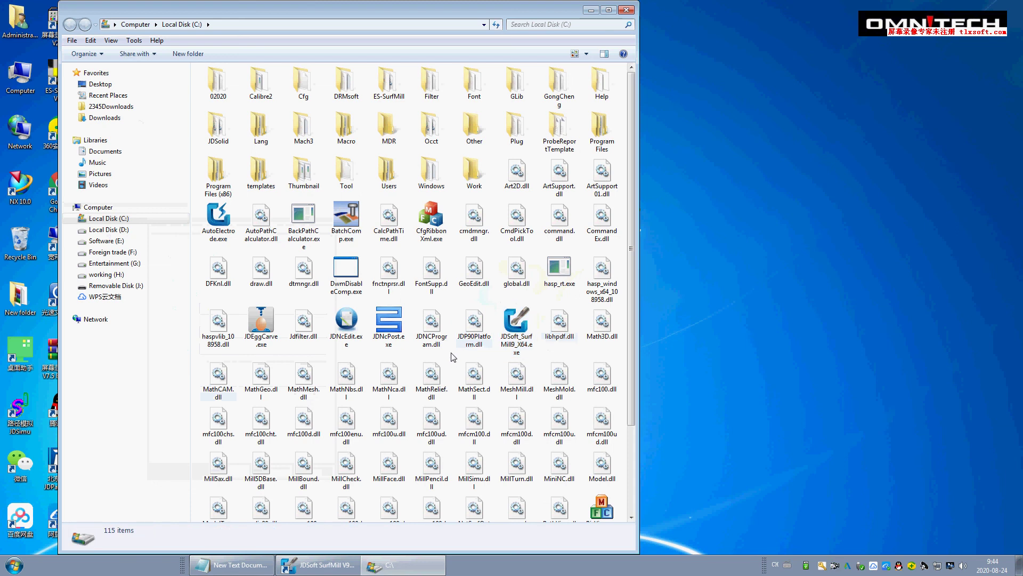
{"action": "right_click", "coordinate": [453, 356]}
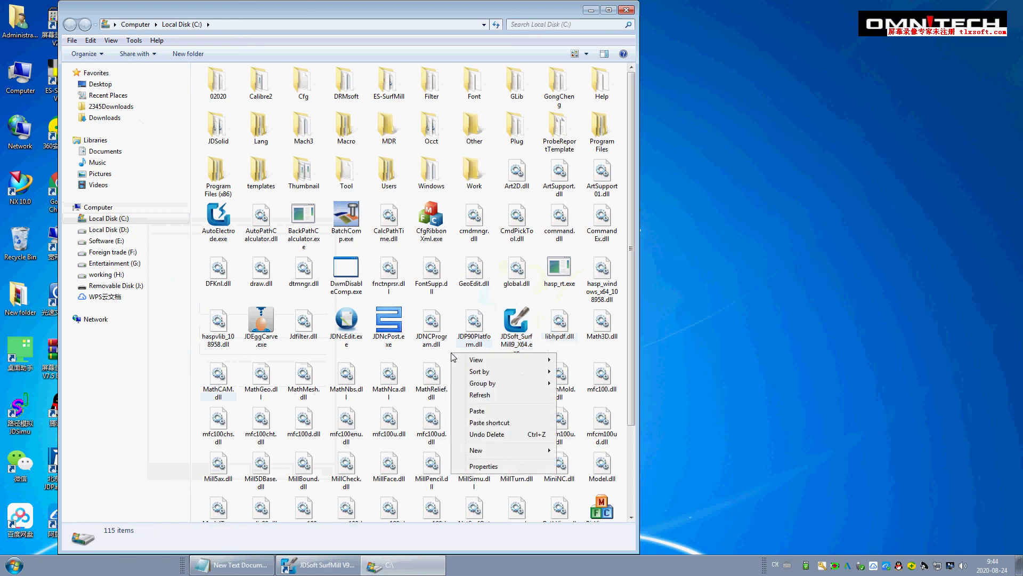
{"action": "left_click", "coordinate": [472, 413]}
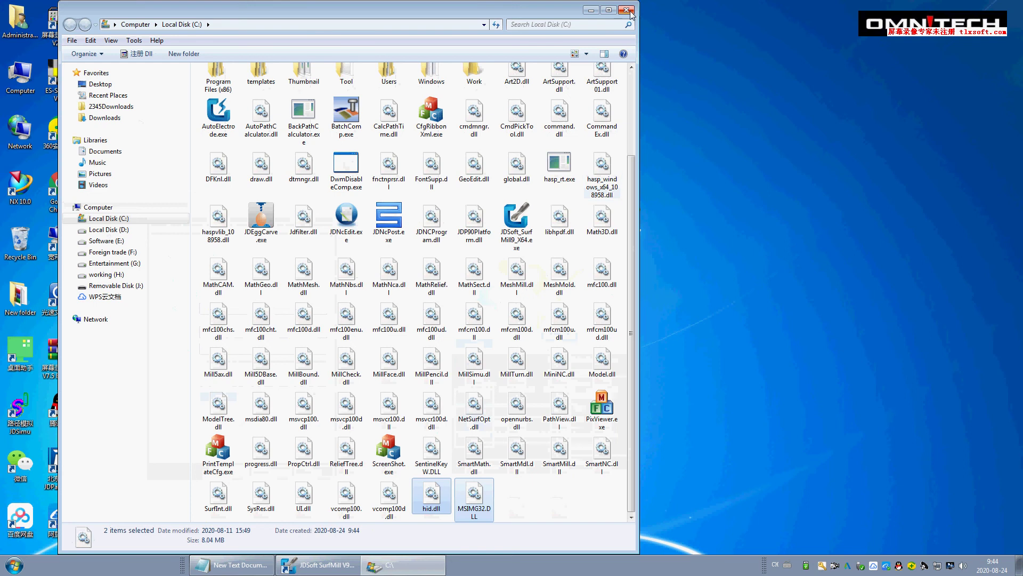
{"action": "left_click", "coordinate": [627, 10]}
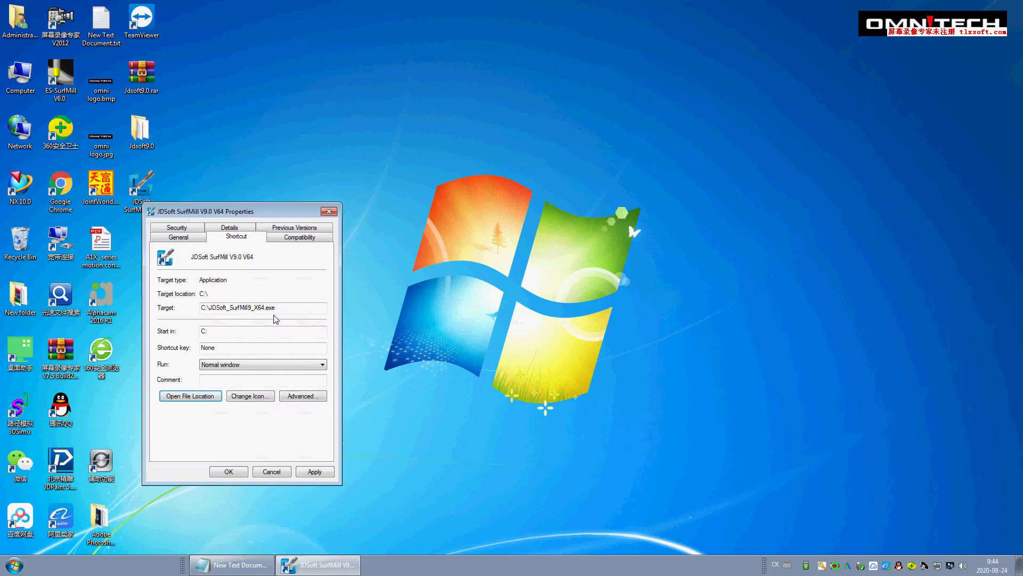
{"action": "left_click", "coordinate": [230, 473]}
{"action": "right_click", "coordinate": [200, 195]}
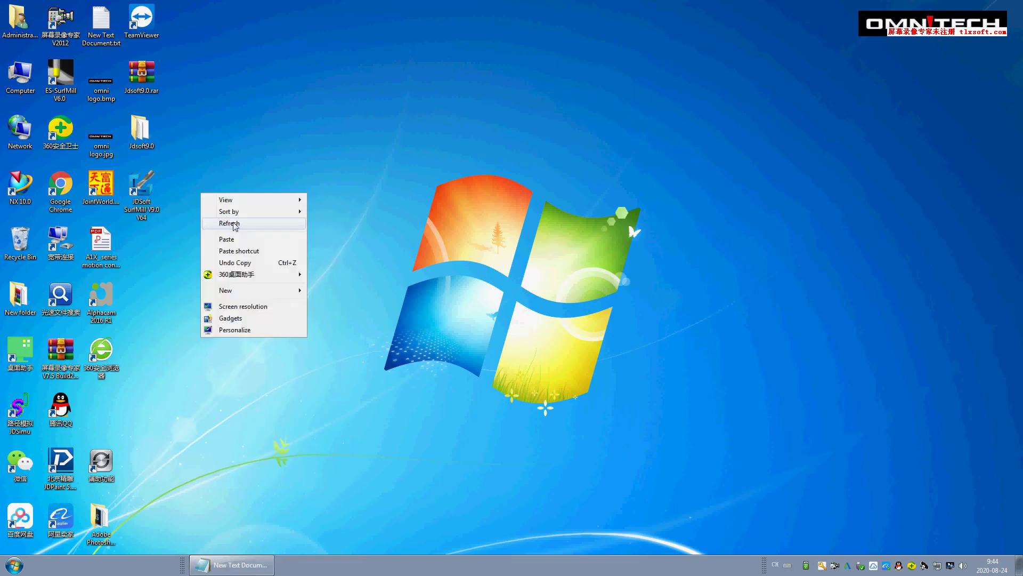
{"action": "left_click", "coordinate": [235, 225]}
{"action": "right_click", "coordinate": [195, 193]}
{"action": "left_click", "coordinate": [229, 224]}
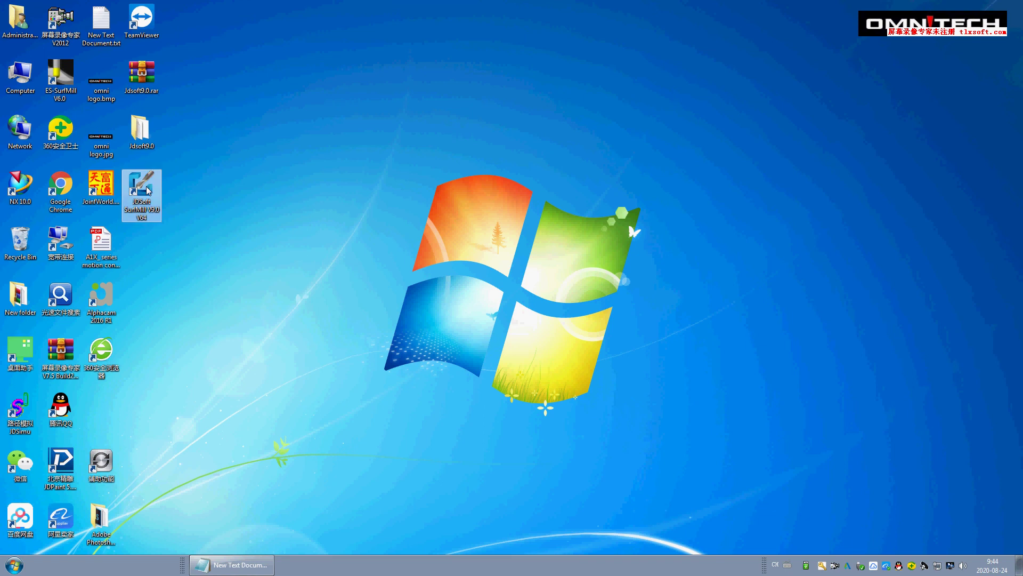
{"action": "right_click", "coordinate": [146, 188]}
{"action": "left_click", "coordinate": [383, 83]}
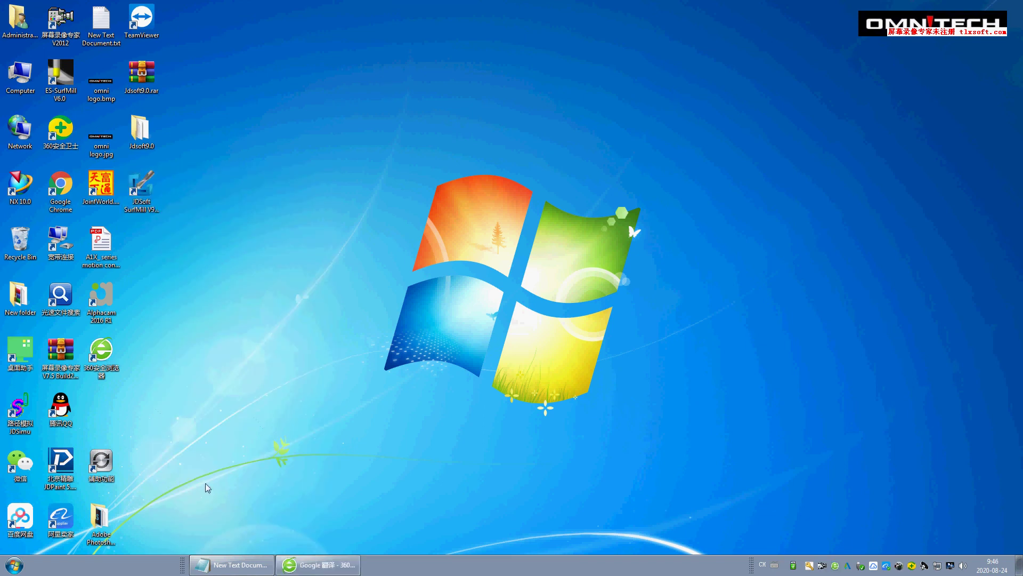
- Add the line "After the installation is complete, plug the dongle into the computer." to the New Text Document.txt note in Notepad
{"action": "left_click", "coordinate": [233, 564]}
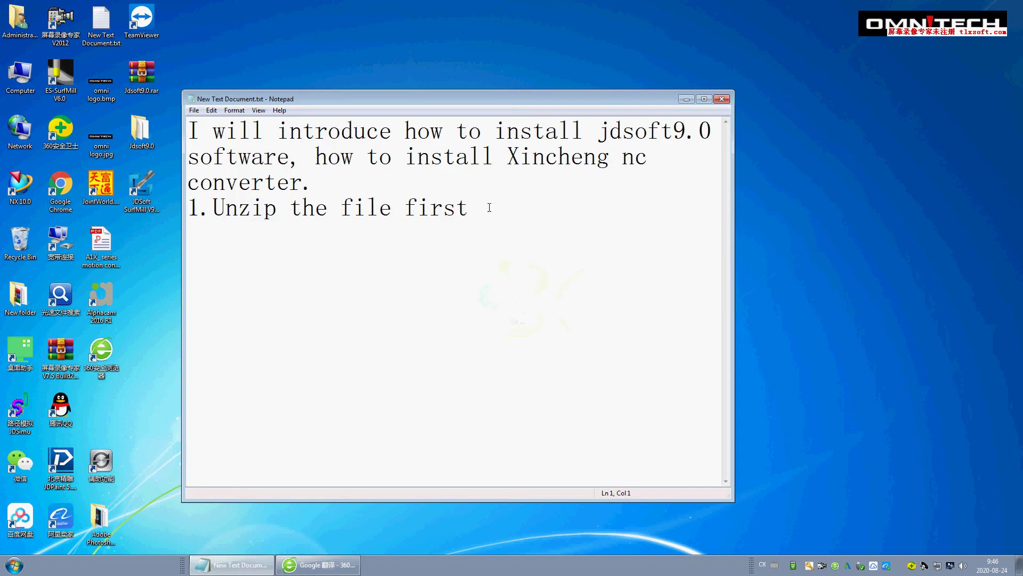
{"action": "key", "text": "Return"}
{"action": "key", "text": "ctrl+v"}
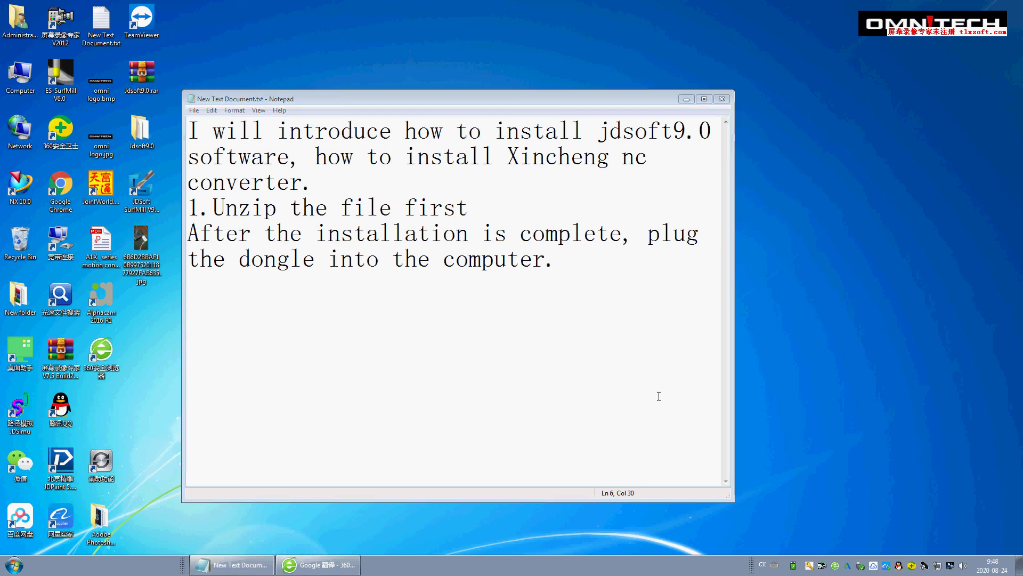
- View the dongle photo saved on the desktop to see how it is plugged in, and close it
{"action": "double_click", "coordinate": [146, 239]}
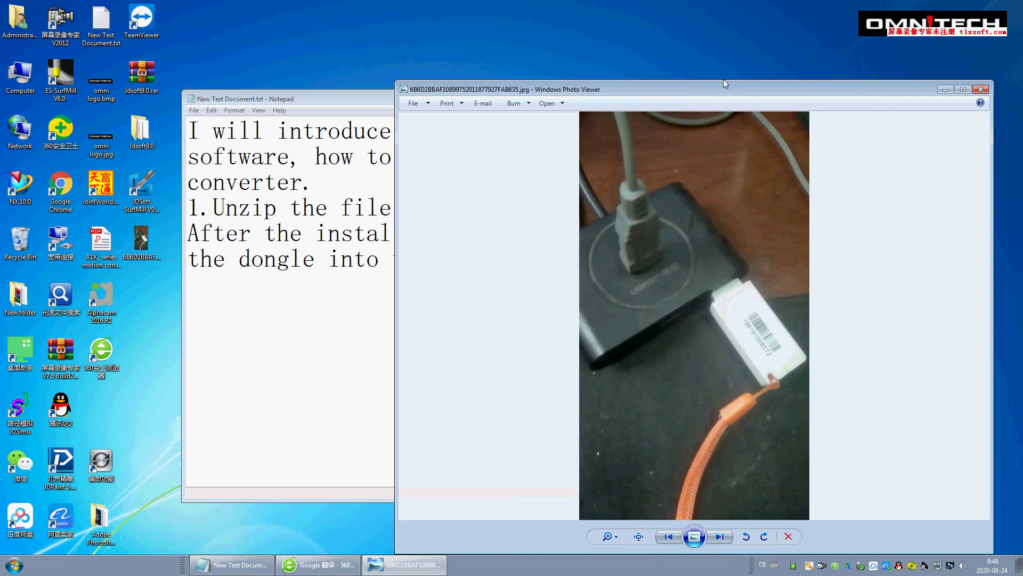
{"action": "left_click_drag", "start_coordinate": [724, 88], "coordinate": [545, 35]}
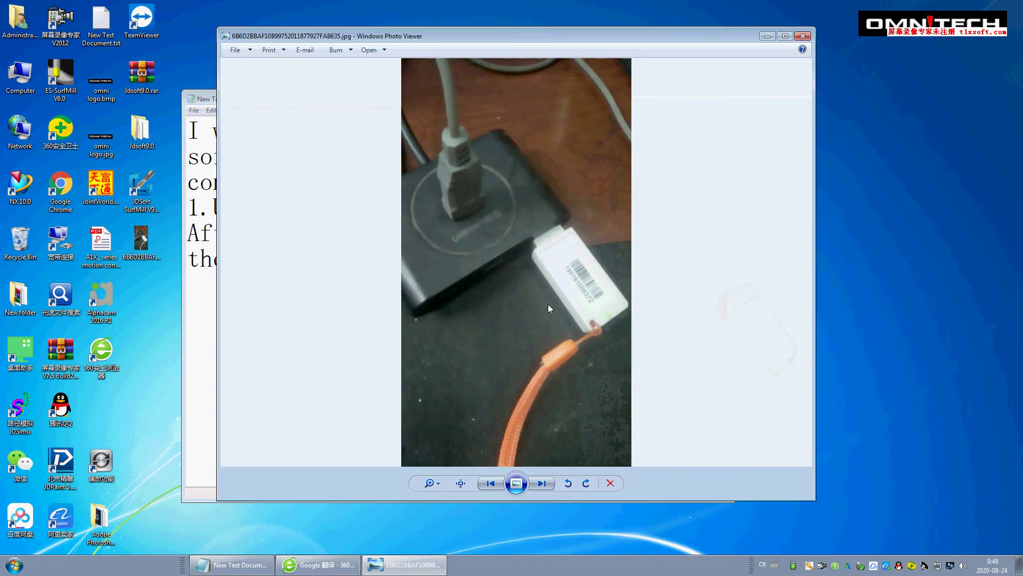
{"action": "left_click", "coordinate": [804, 36]}
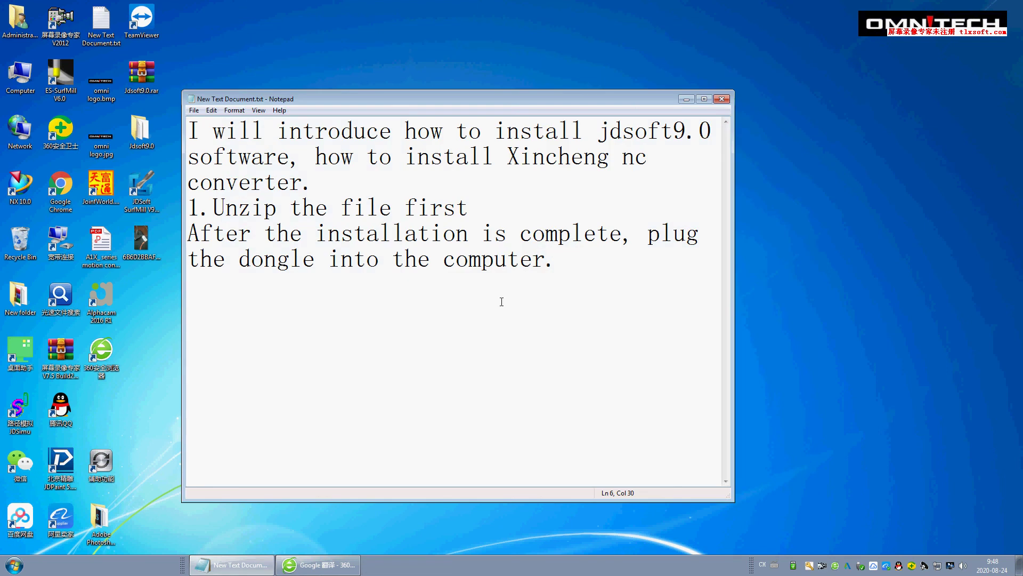
- Minimize the note and launch JDSoft SurfMill 9.0 from its desktop shortcut
{"action": "left_click", "coordinate": [687, 99]}
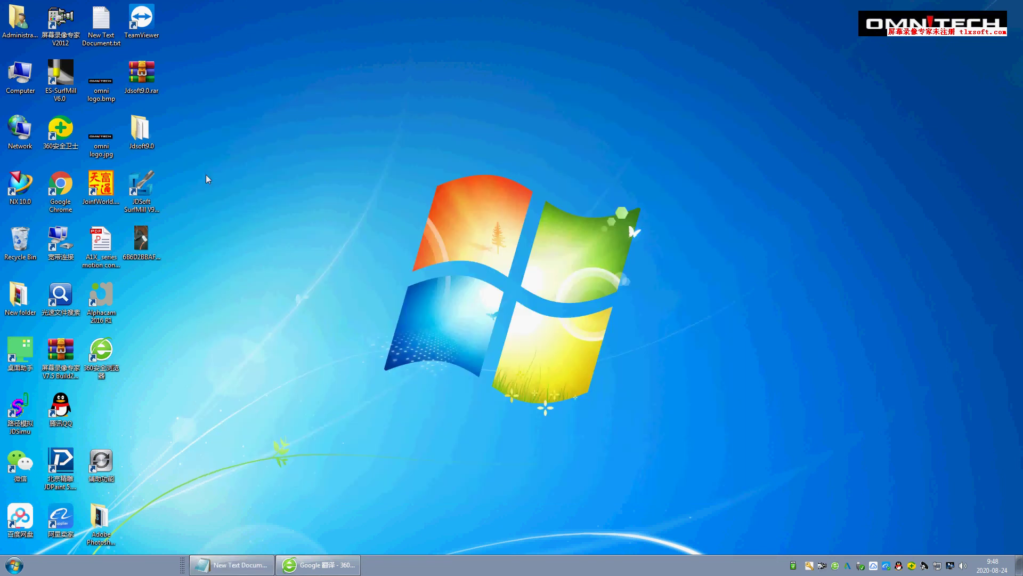
{"action": "right_click", "coordinate": [142, 195]}
{"action": "left_click", "coordinate": [178, 182]}
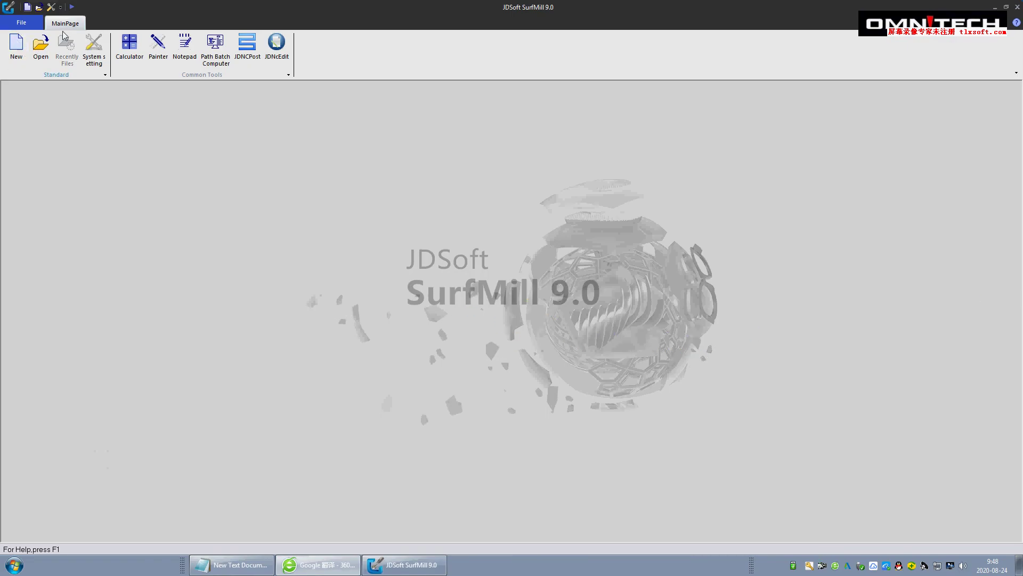
- Create a new ArtForm document from the Precision Artform template with the 3Axis case
{"action": "left_click", "coordinate": [22, 22]}
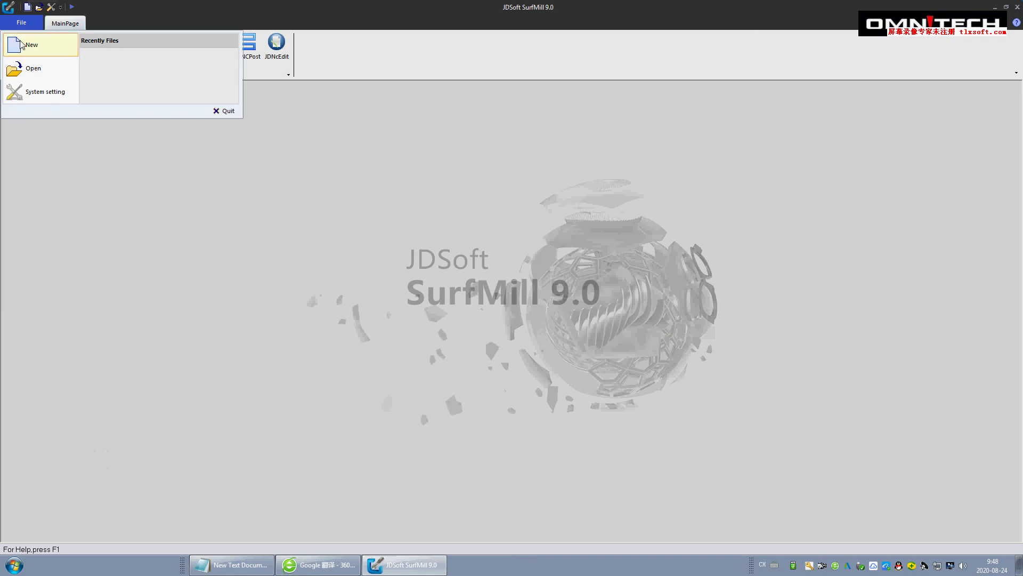
{"action": "left_click", "coordinate": [21, 45]}
{"action": "left_click", "coordinate": [408, 162]}
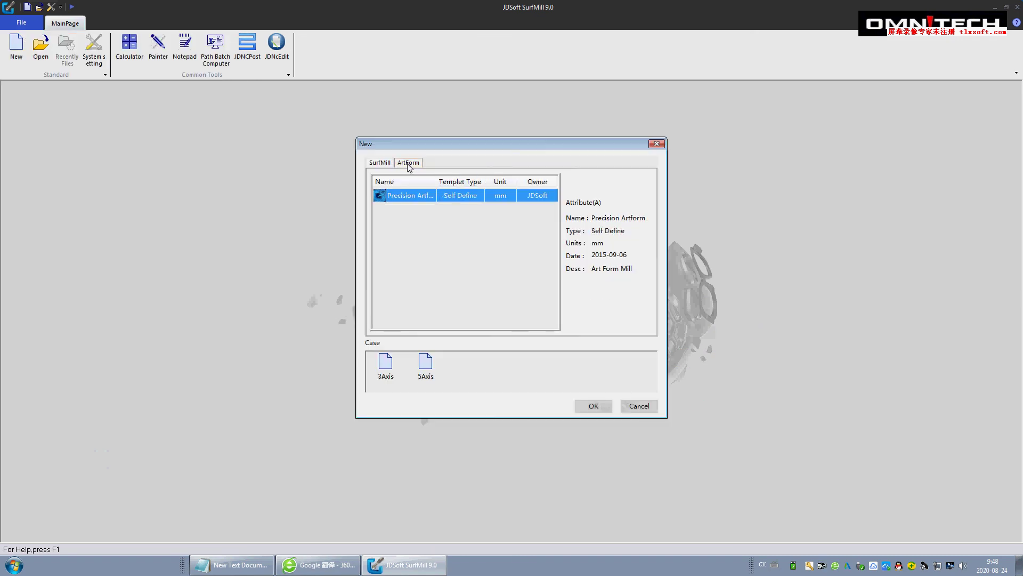
{"action": "left_click", "coordinate": [386, 163]}
{"action": "left_click", "coordinate": [414, 164]}
{"action": "left_click", "coordinate": [397, 368]}
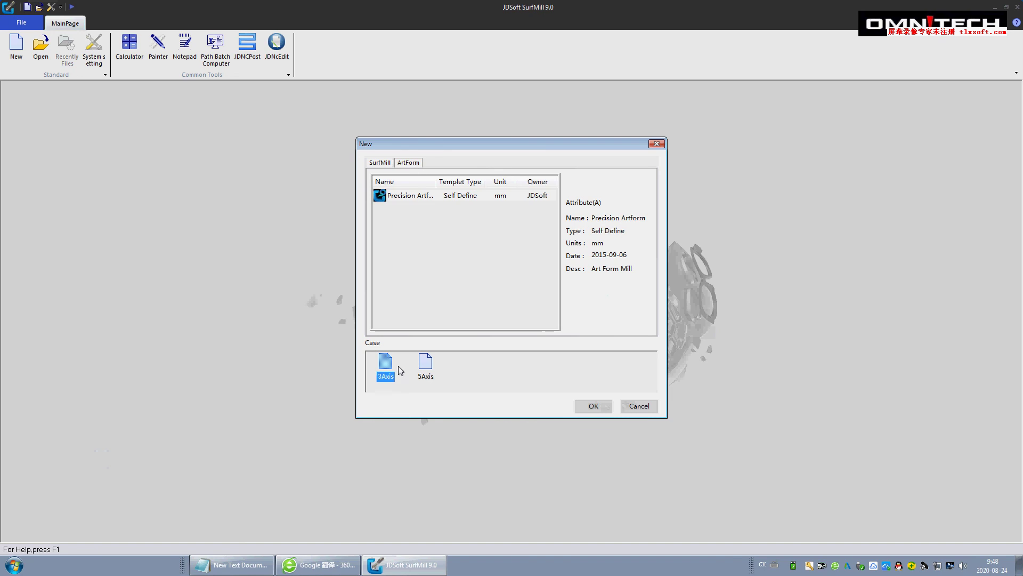
{"action": "left_click", "coordinate": [383, 164]}
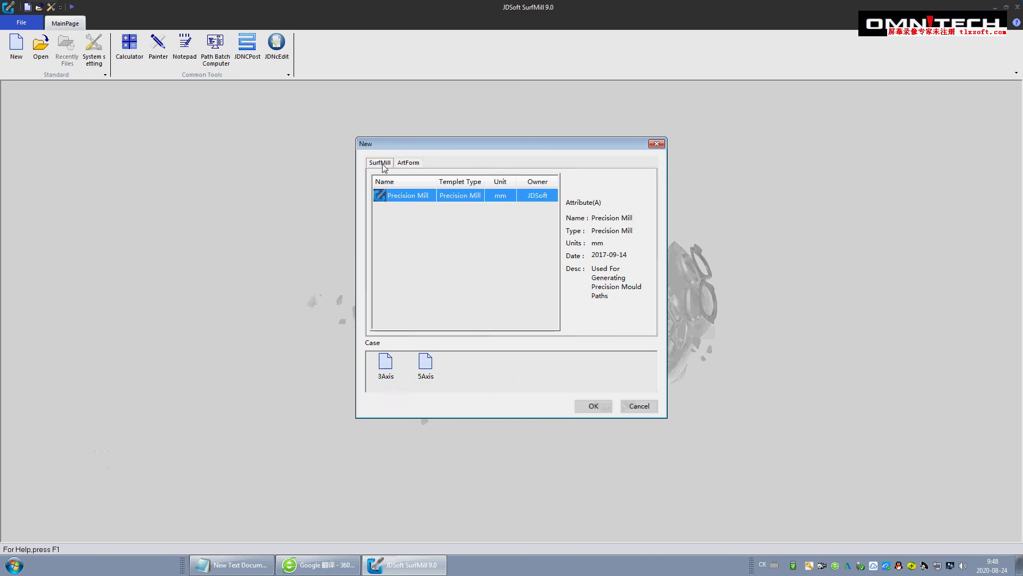
{"action": "left_click", "coordinate": [415, 164]}
{"action": "left_click", "coordinate": [386, 363]}
{"action": "left_click", "coordinate": [593, 407]}
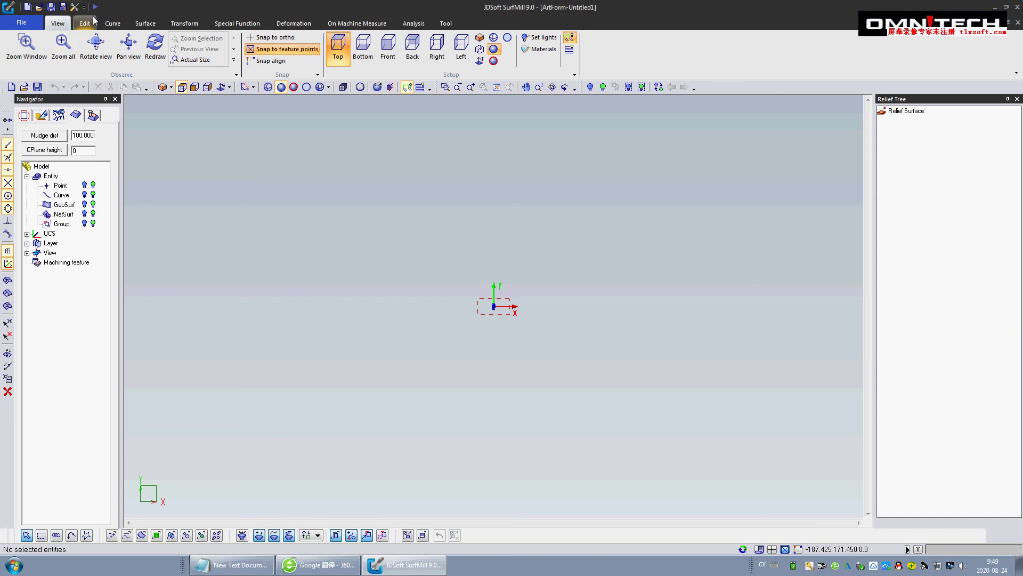
- Look through the Edit, Curve and Surface tools, close JDSoft SurfMill and refresh the desktop
{"action": "left_click", "coordinate": [85, 23]}
{"action": "left_click", "coordinate": [112, 23]}
{"action": "left_click", "coordinate": [145, 23]}
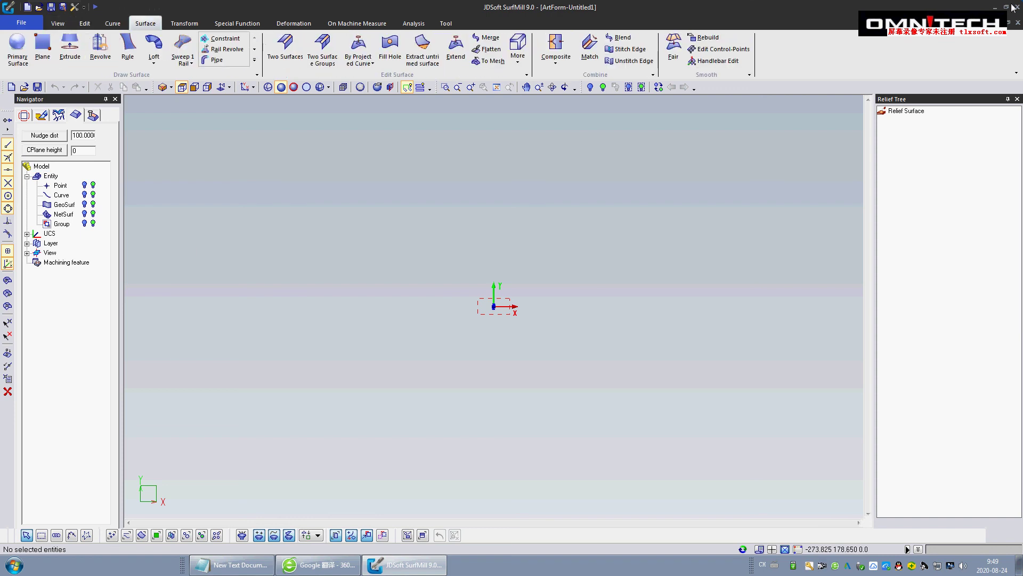
{"action": "left_click", "coordinate": [1017, 8]}
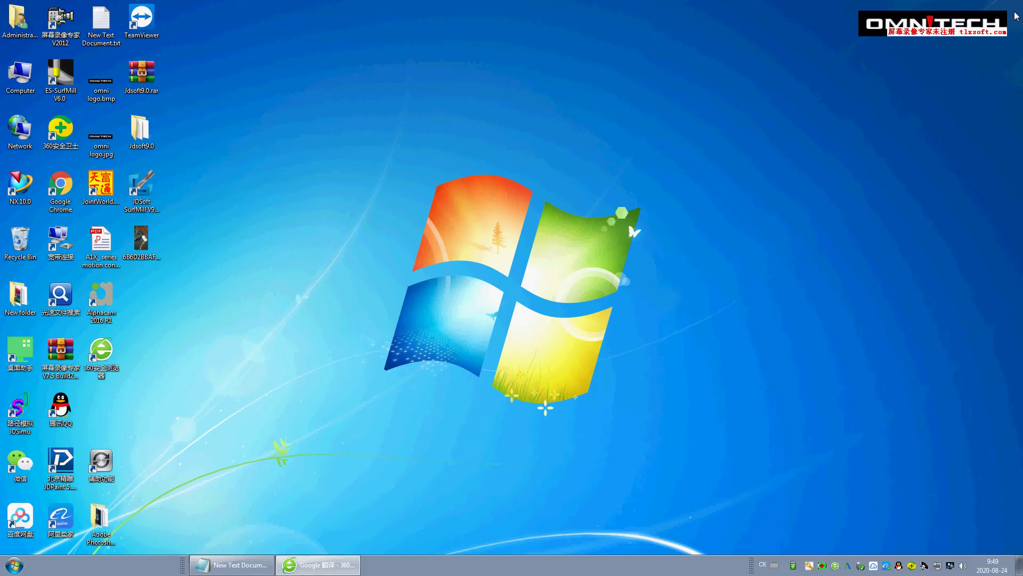
{"action": "right_click", "coordinate": [288, 268]}
{"action": "left_click", "coordinate": [320, 294]}
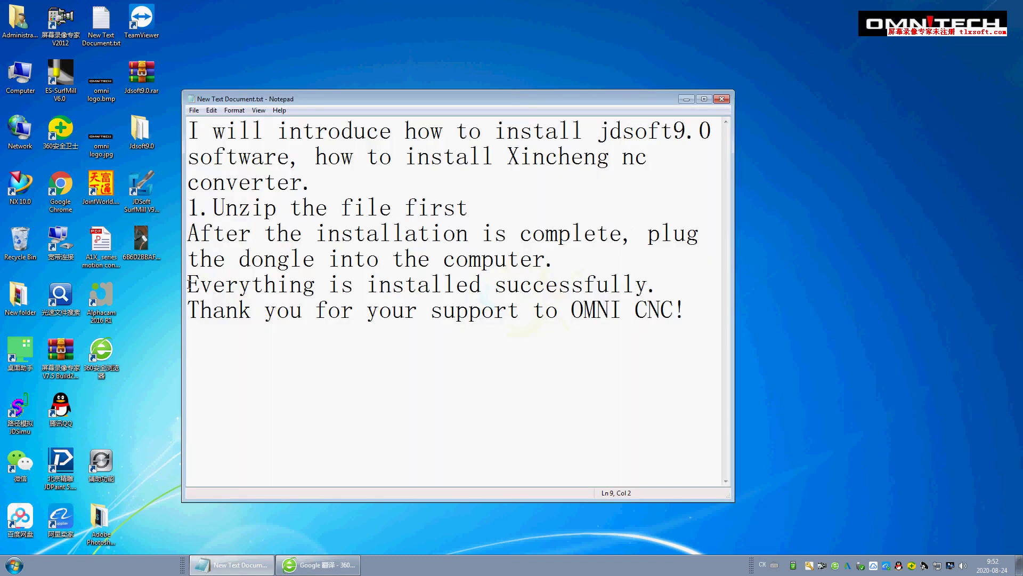
- Insert a blank line before "Everything is installed successfully." in the Notepad note
{"action": "left_click_drag", "start_coordinate": [191, 283], "coordinate": [701, 312]}
{"action": "left_click", "coordinate": [579, 262]}
{"action": "key", "text": "Return"}
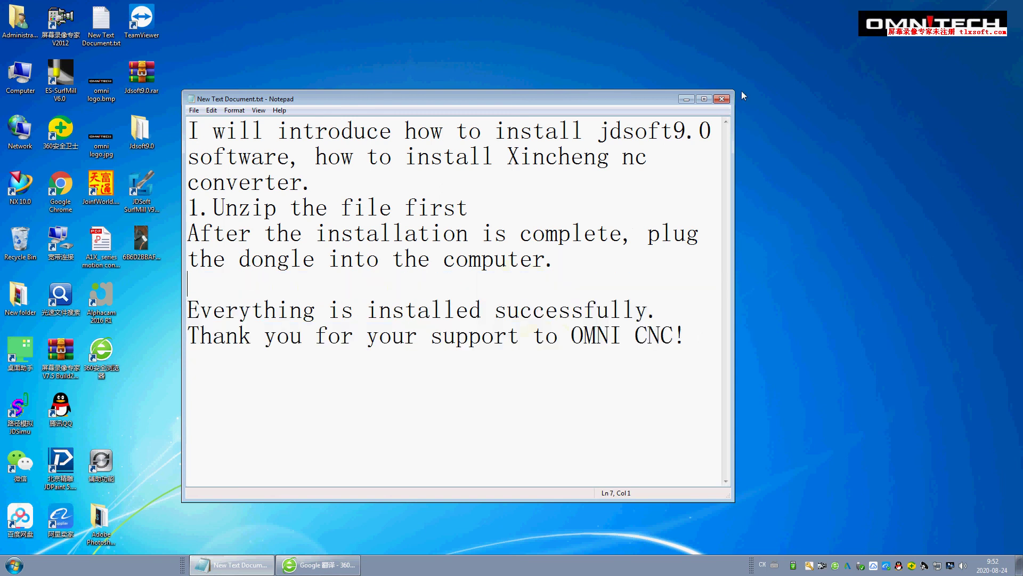